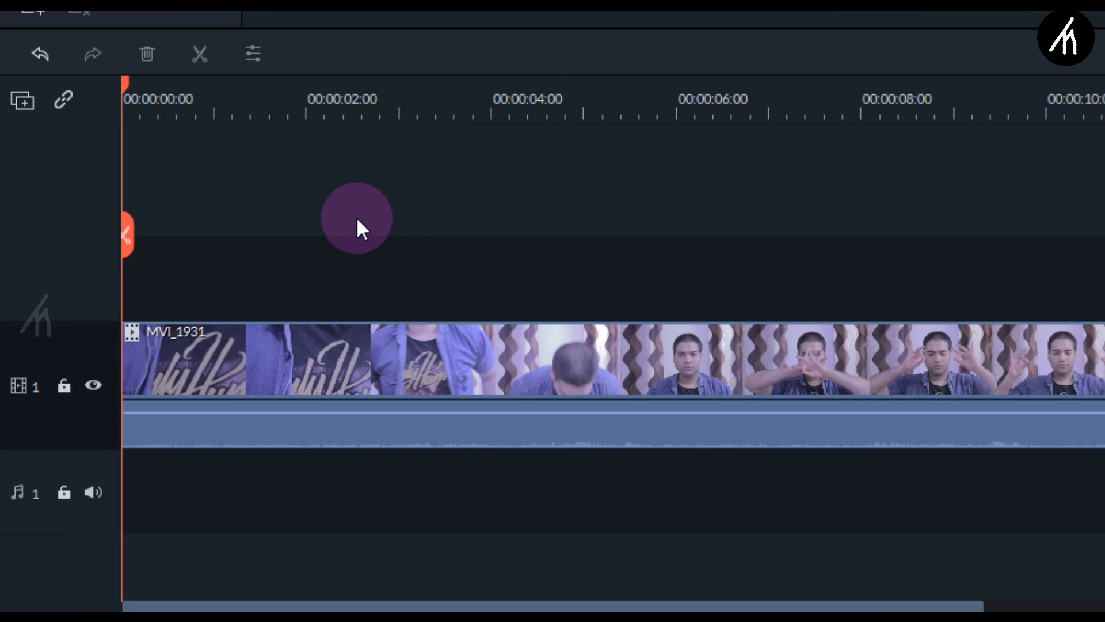
# - Add two more copies of MVI_1931: one on track 2 starting at 00:00:00:05 and one on track 3 starting at 00:00:00:10
pyautogui.press('Right')
pyautogui.press('Right')
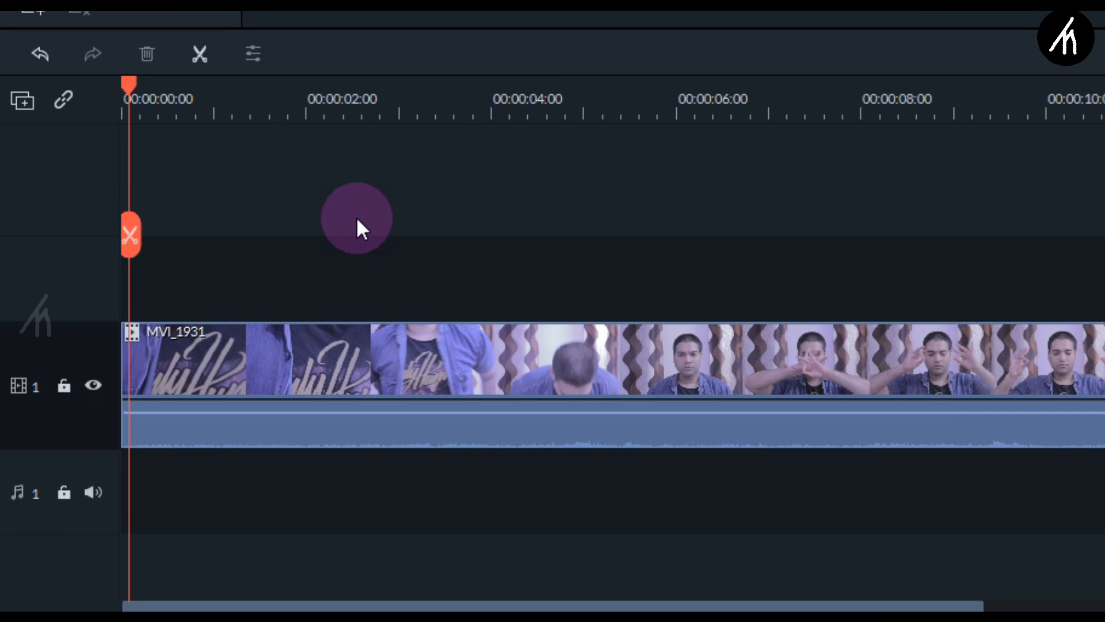
pyautogui.press('Right')
pyautogui.press('Right')
pyautogui.press('Right')
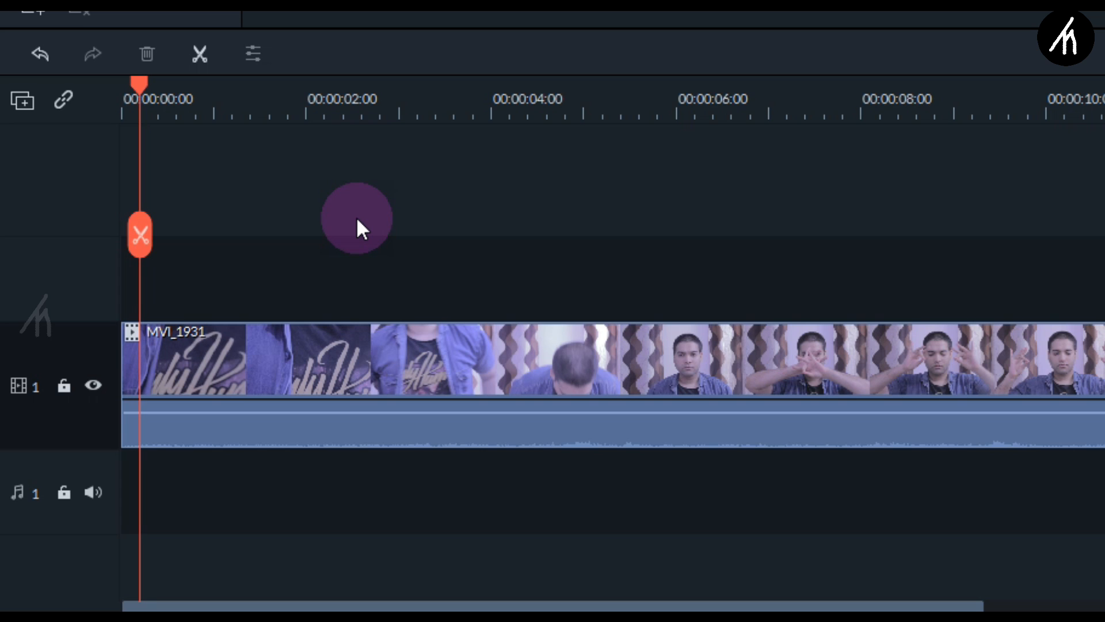
pyautogui.press('Left')
pyautogui.press('Left')
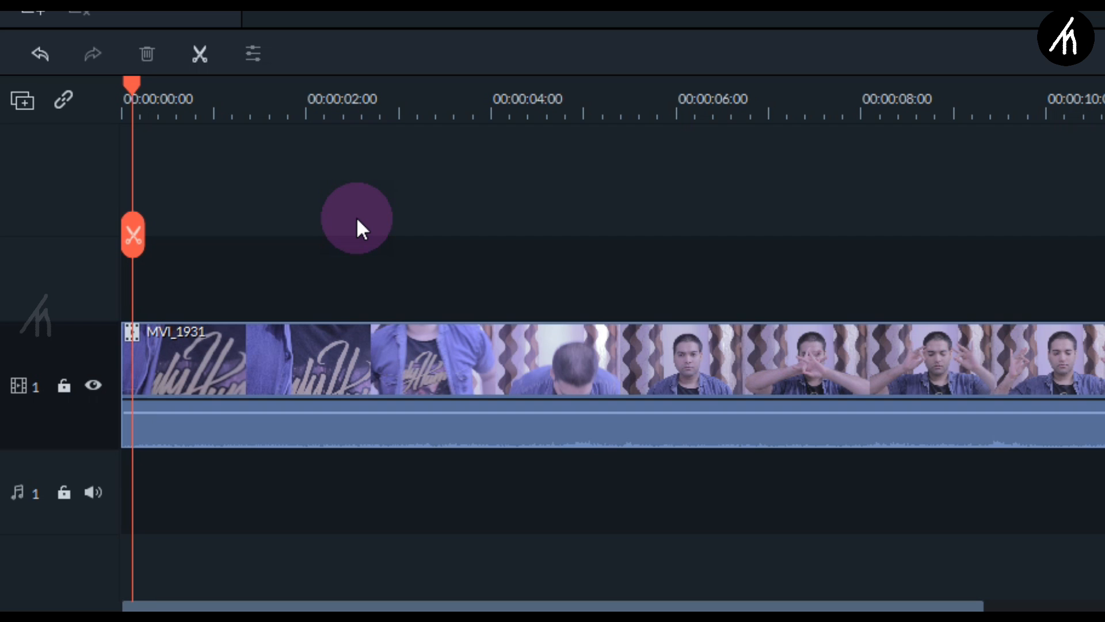
pyautogui.press('Right')
pyautogui.press('Right')
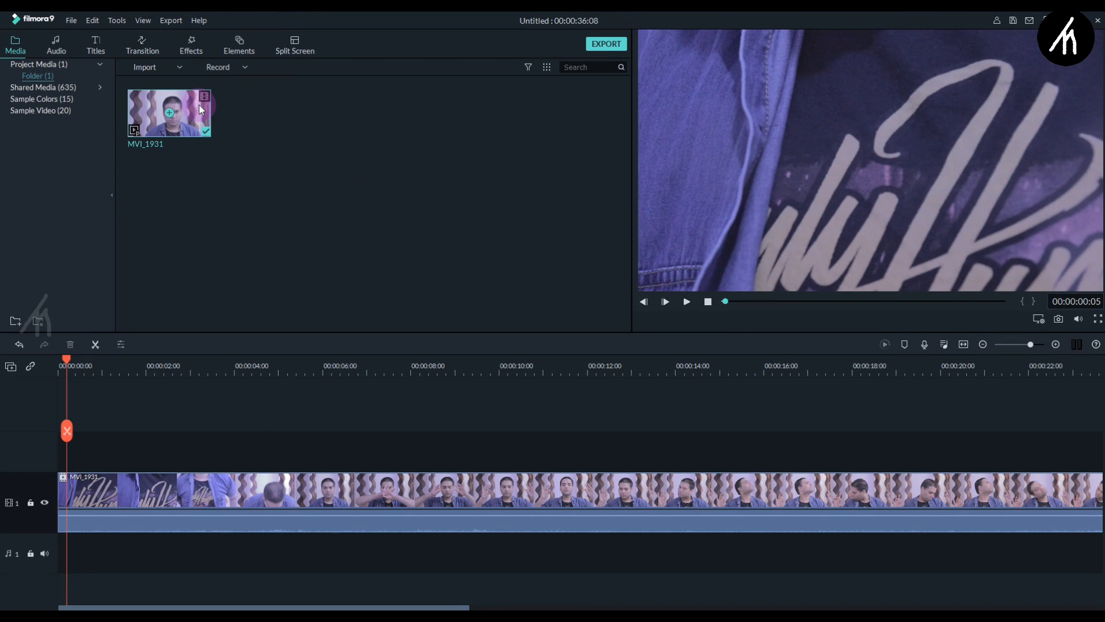
pyautogui.moveTo(198, 112); pyautogui.dragTo(76, 443)
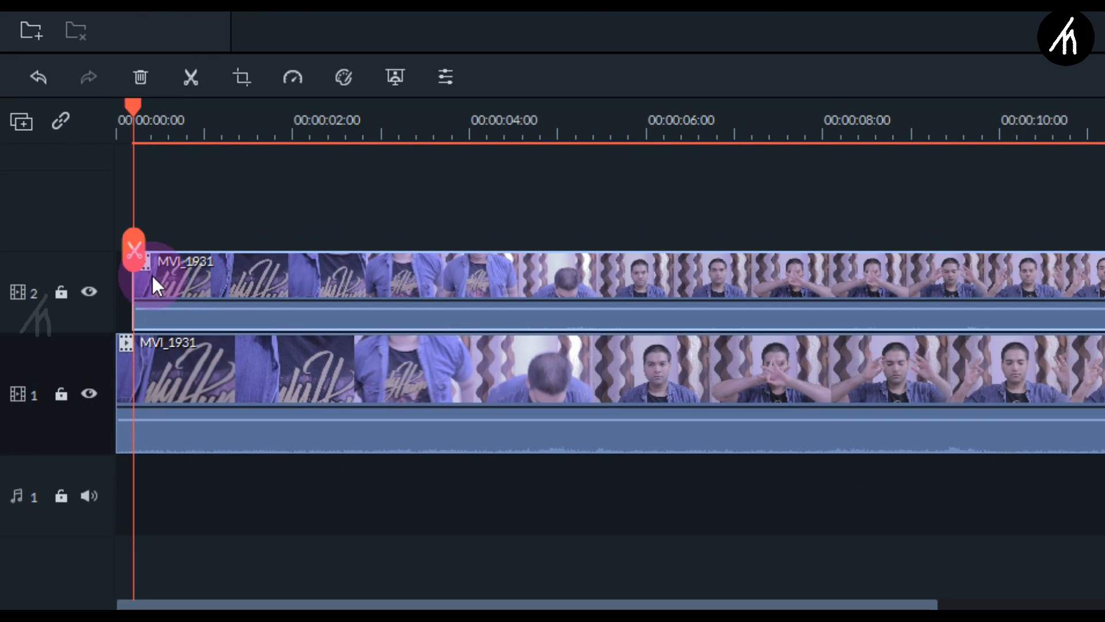
pyautogui.click(239, 197)
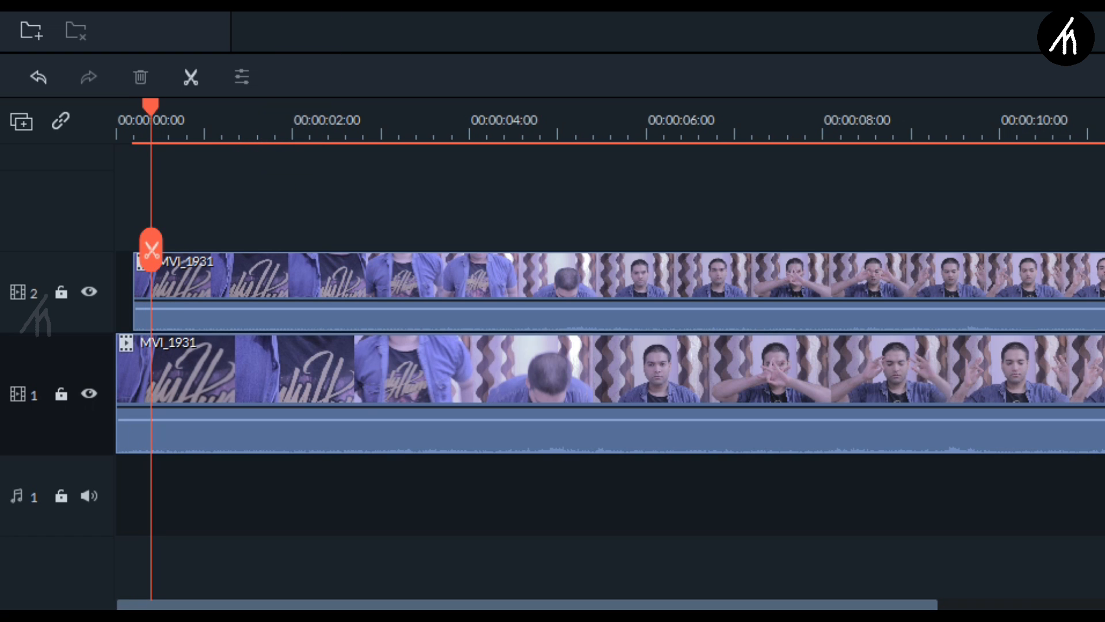
pyautogui.moveTo(205, 142); pyautogui.dragTo(171, 204)
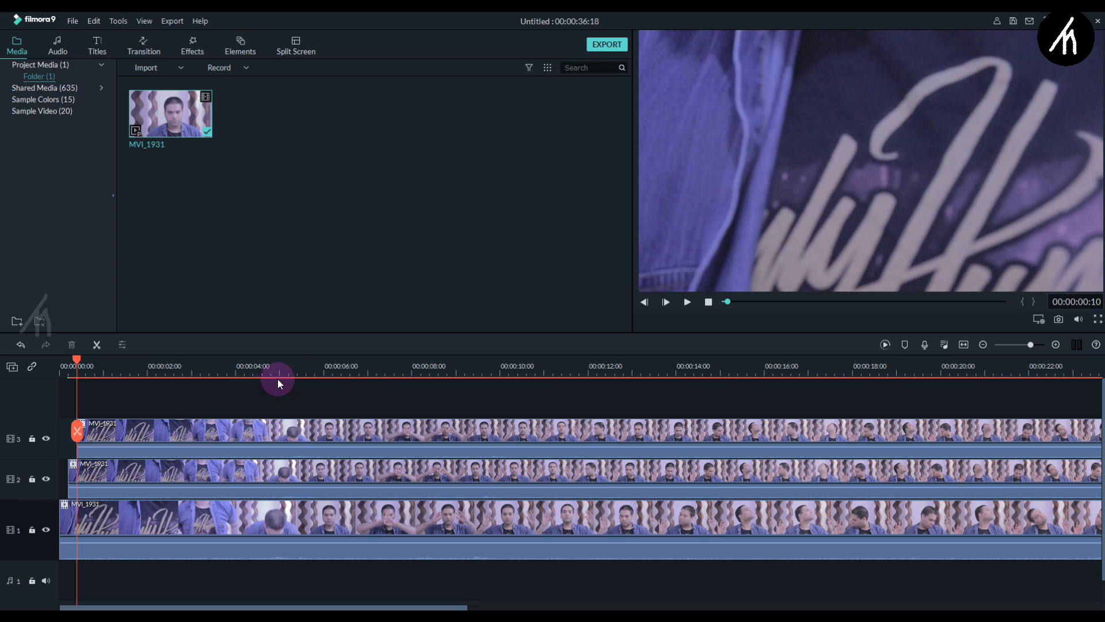
# - Trim the ends of the MVI_1931 copies on tracks 3 and 2 to line up with the end of the track 1 clip
pyautogui.moveTo(294, 369); pyautogui.dragTo(139, 386)
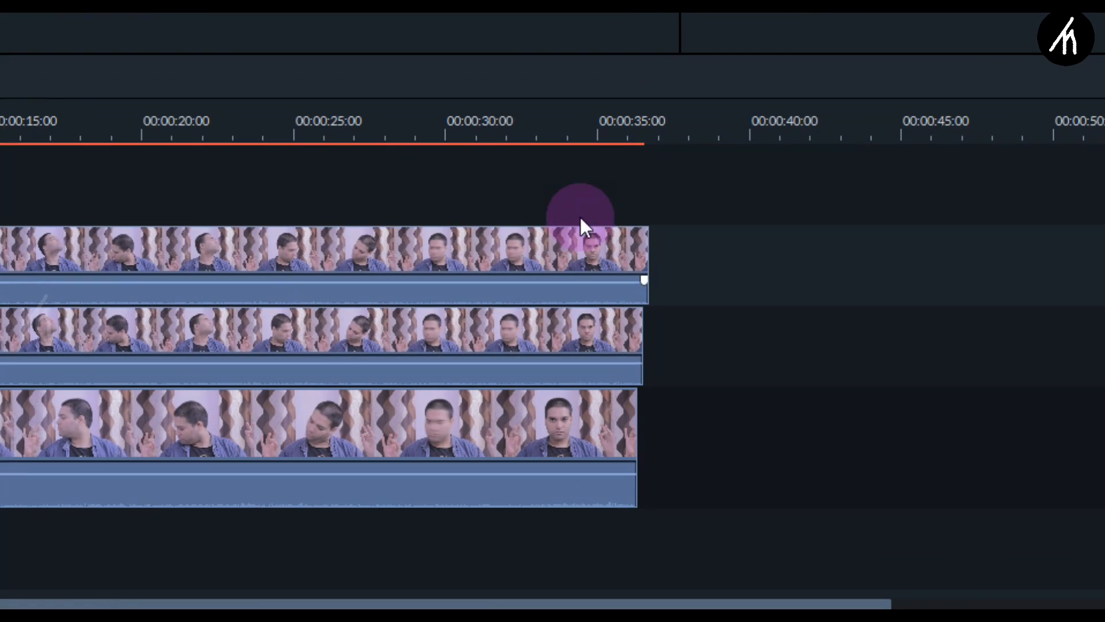
pyautogui.click(627, 240)
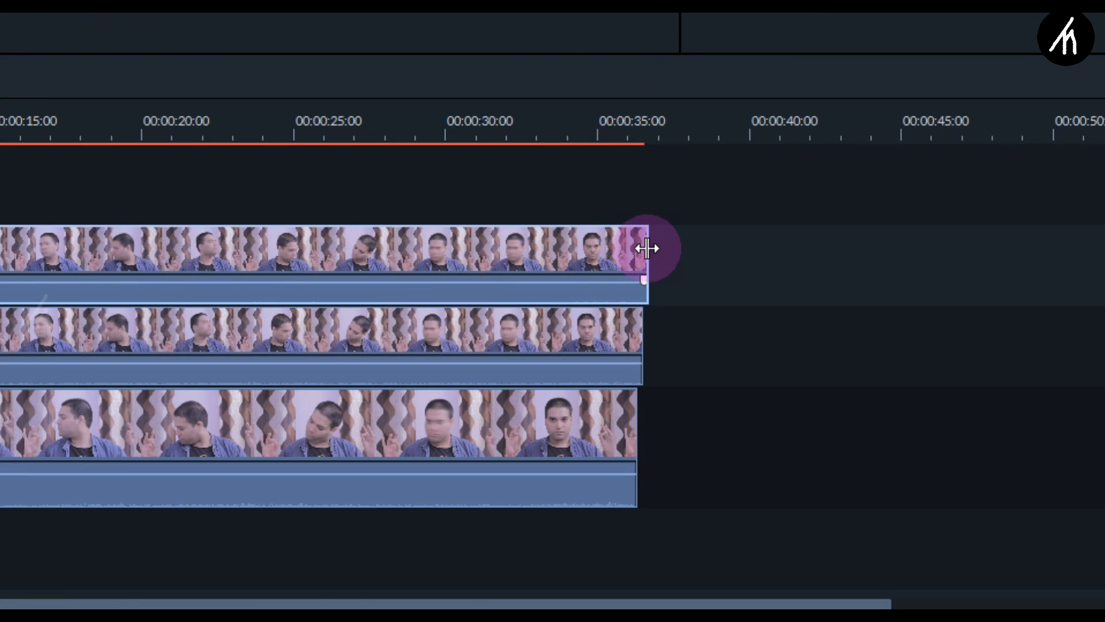
pyautogui.moveTo(650, 249); pyautogui.dragTo(636, 248)
pyautogui.click(644, 330)
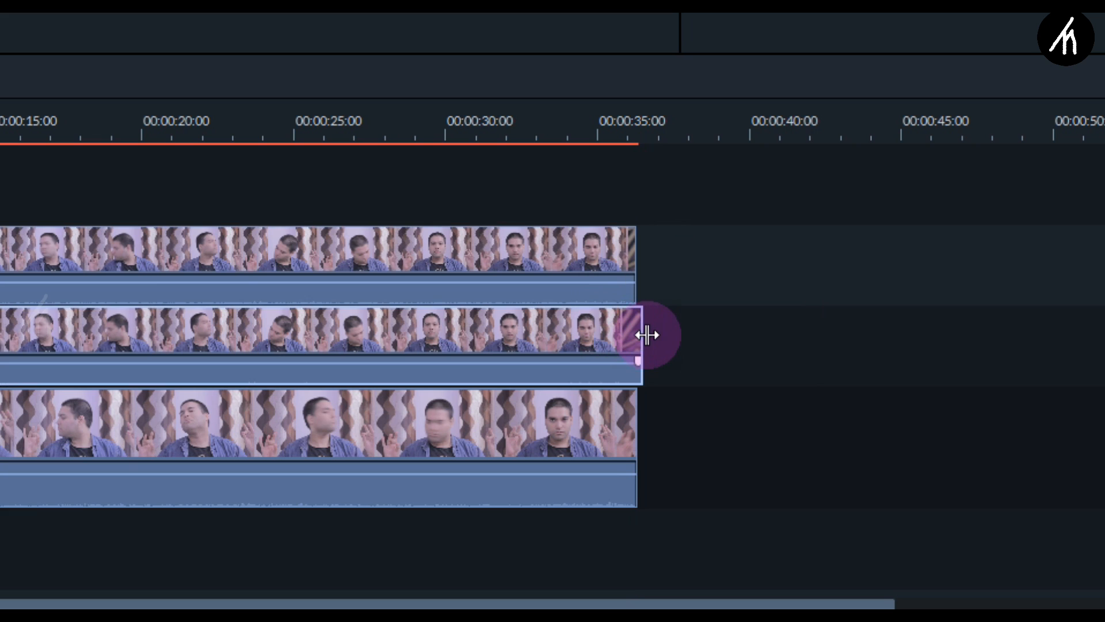
pyautogui.moveTo(645, 331); pyautogui.dragTo(637, 332)
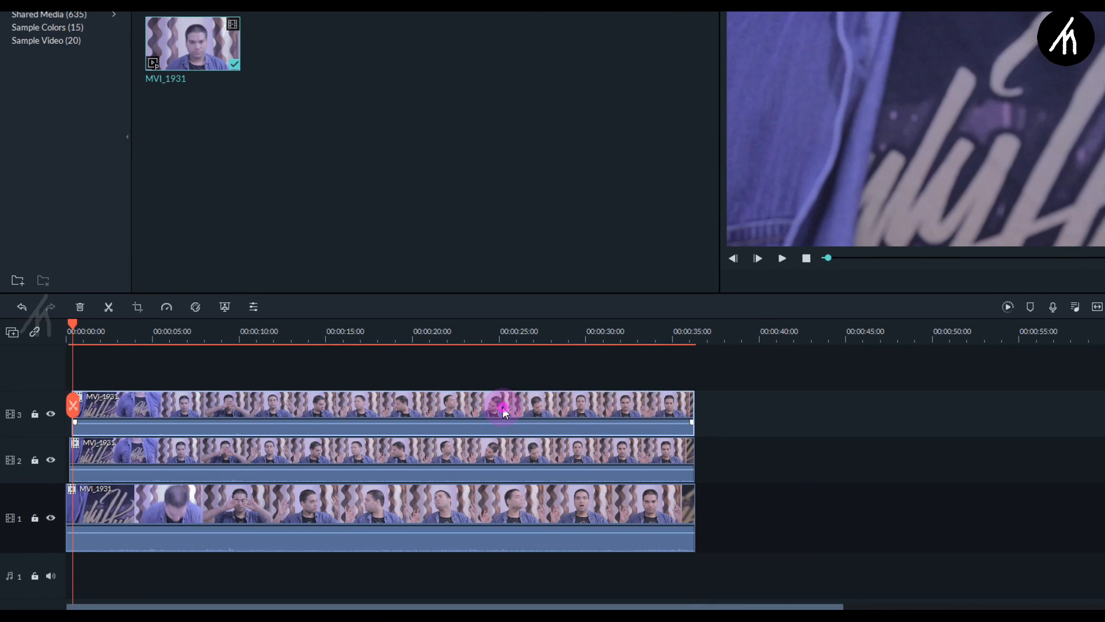
# - Mute the audio of all three MVI_1931 clips on tracks 1, 2 and 3
pyautogui.rightClick(300, 252)
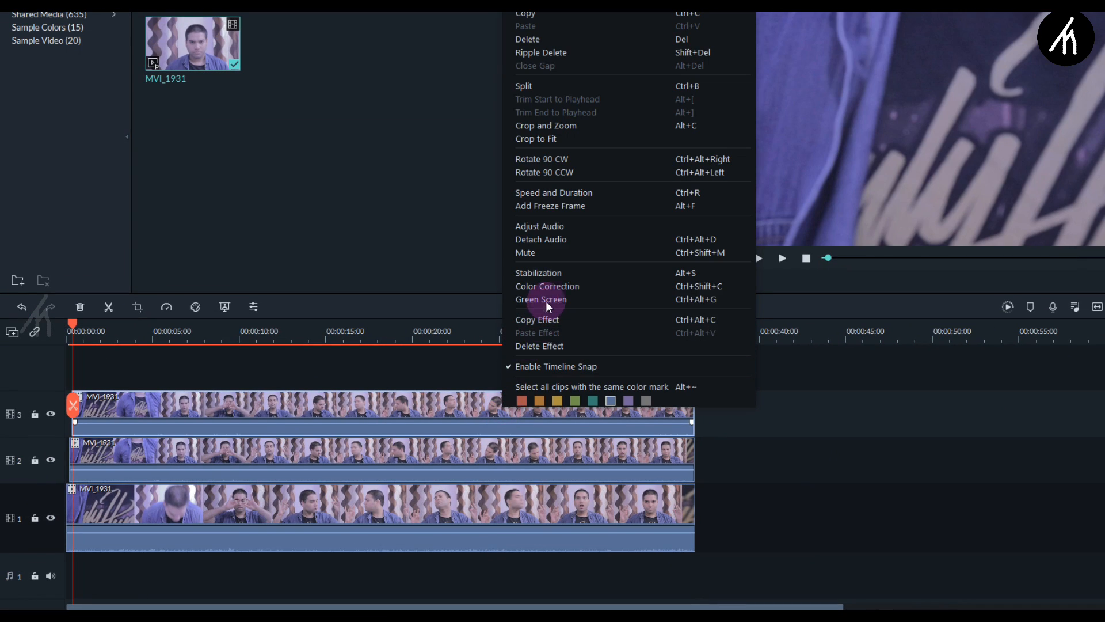
pyautogui.click(526, 252)
pyautogui.rightClick(440, 461)
pyautogui.click(482, 303)
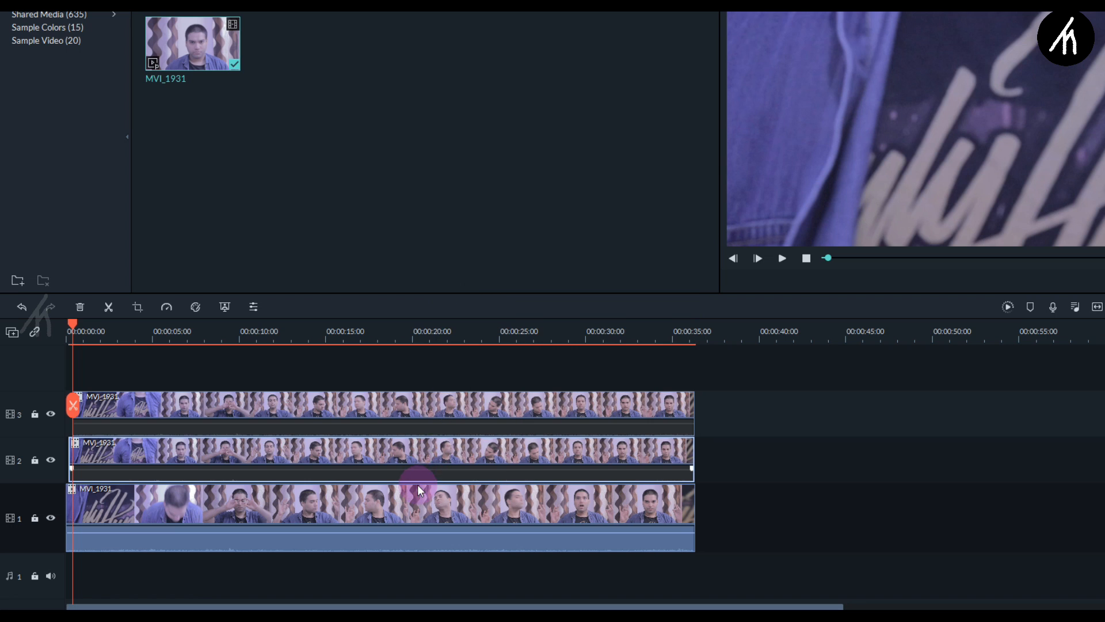
pyautogui.rightClick(413, 498)
pyautogui.click(444, 344)
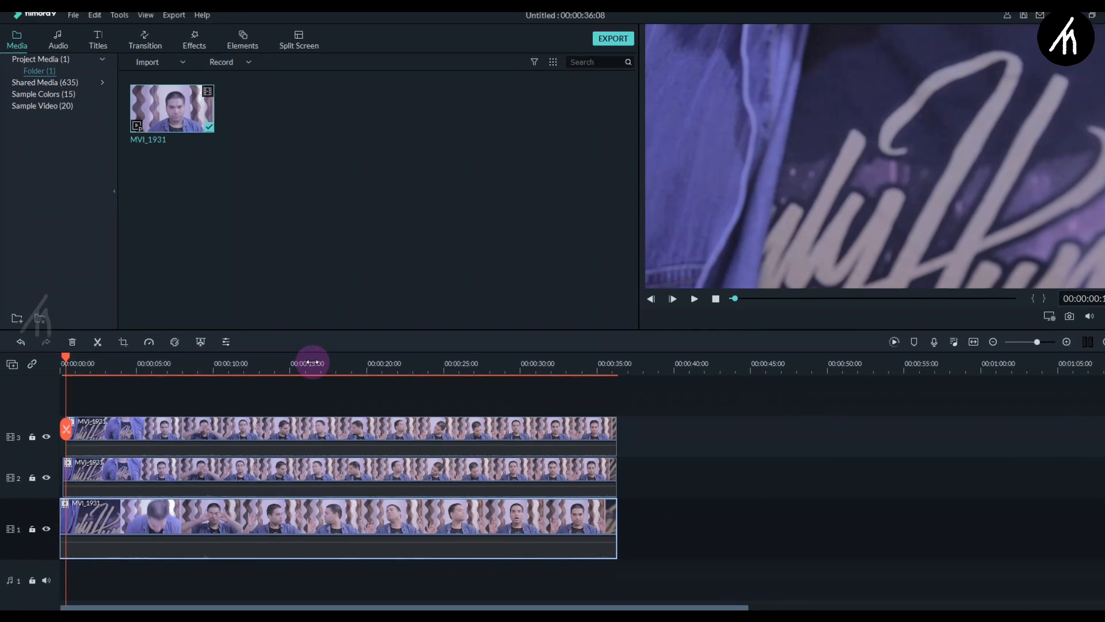
# - At a moment with head movement, lower the opacity of the track 3 clip to just under 39% and the track 2 clip to 36.21%
pyautogui.click(350, 331)
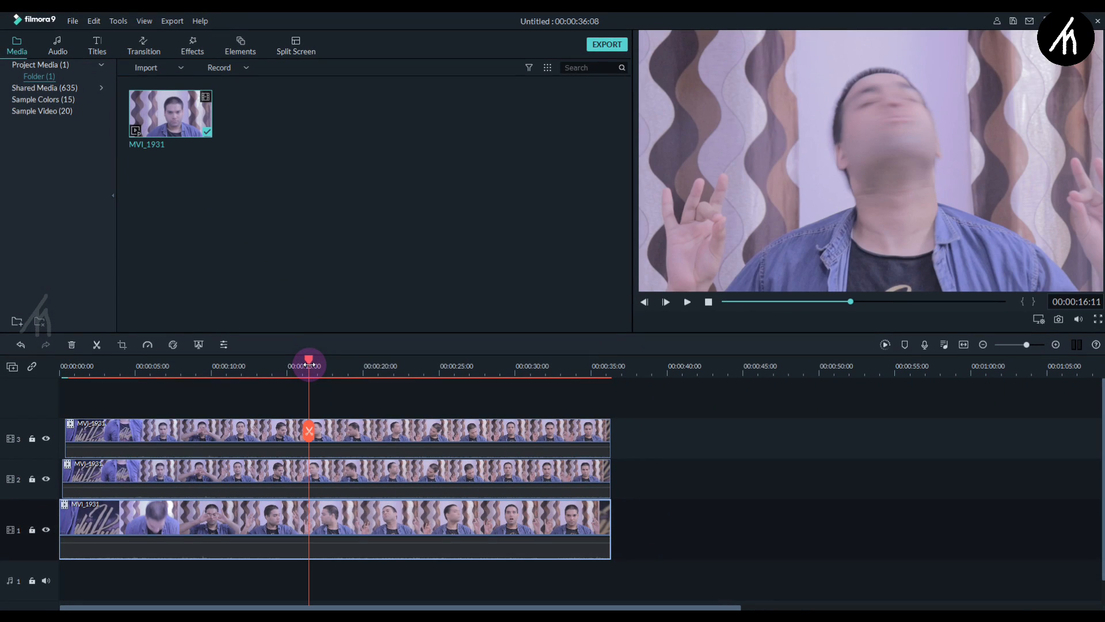
pyautogui.press('space')
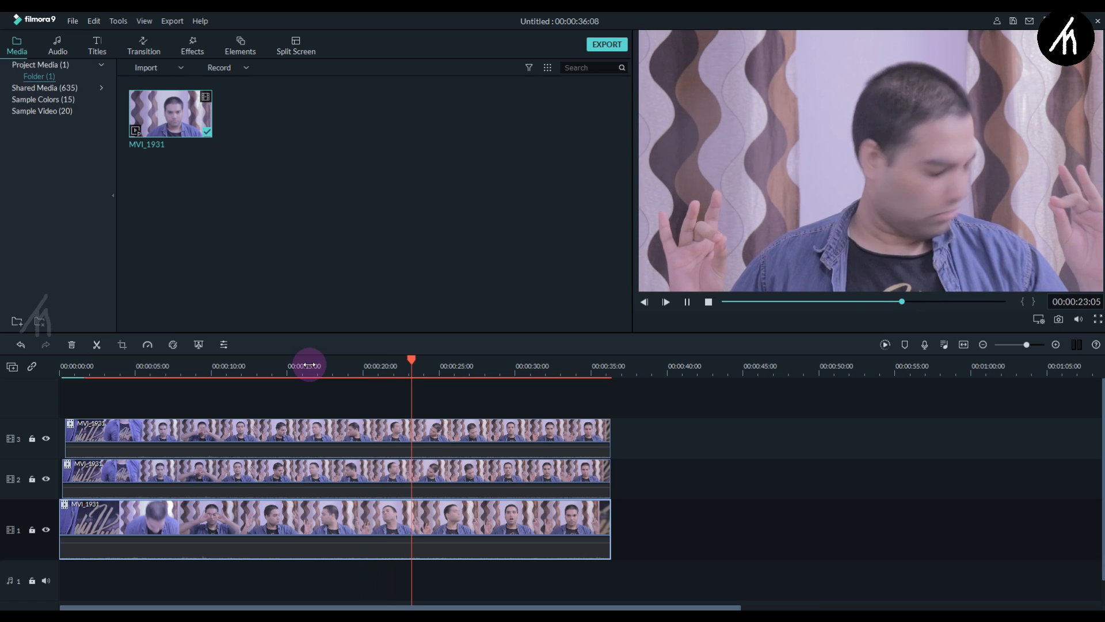
pyautogui.press('space')
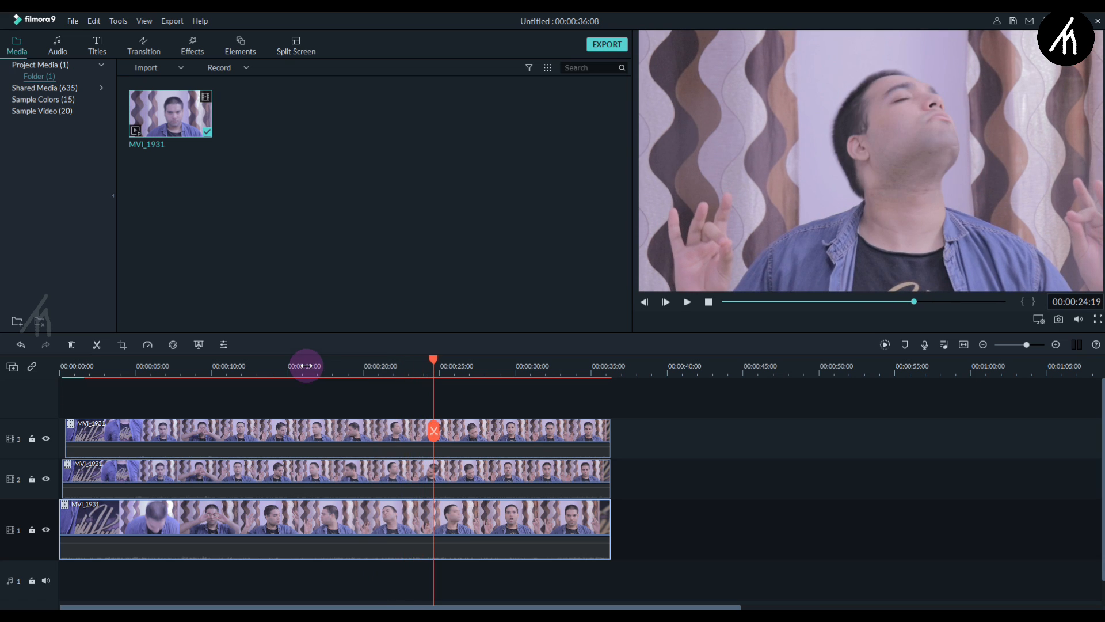
pyautogui.doubleClick(285, 429)
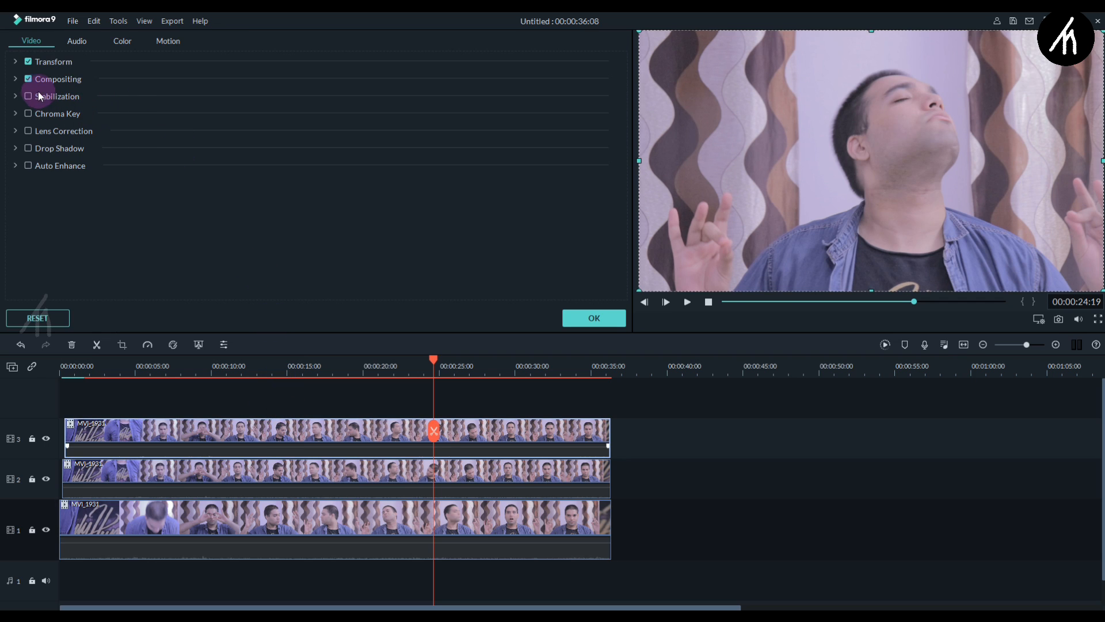
pyautogui.click(18, 79)
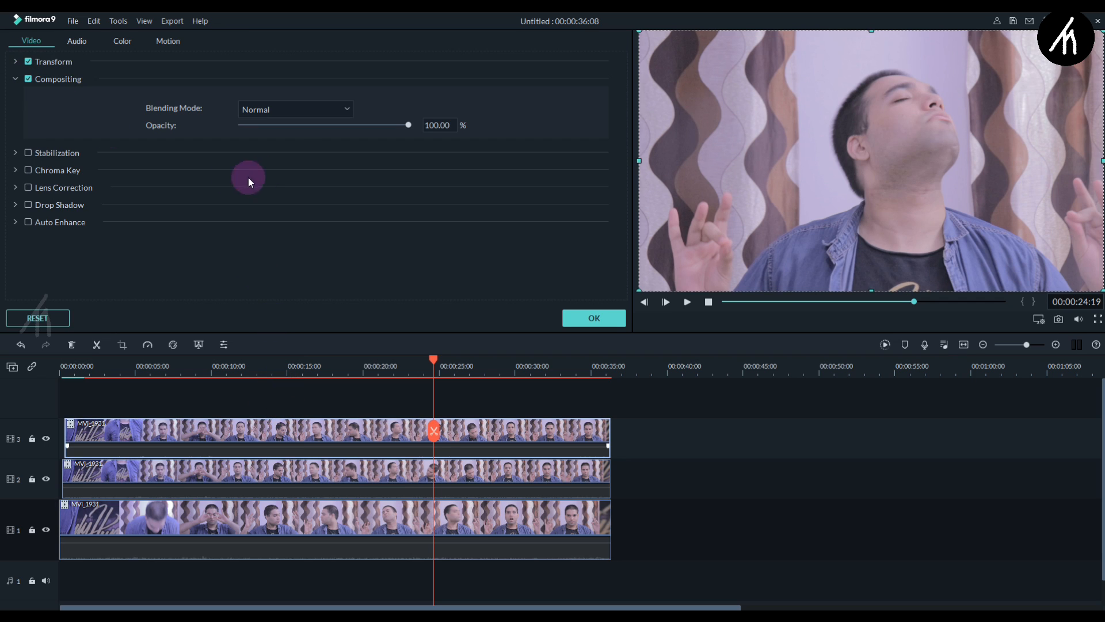
pyautogui.click(298, 125)
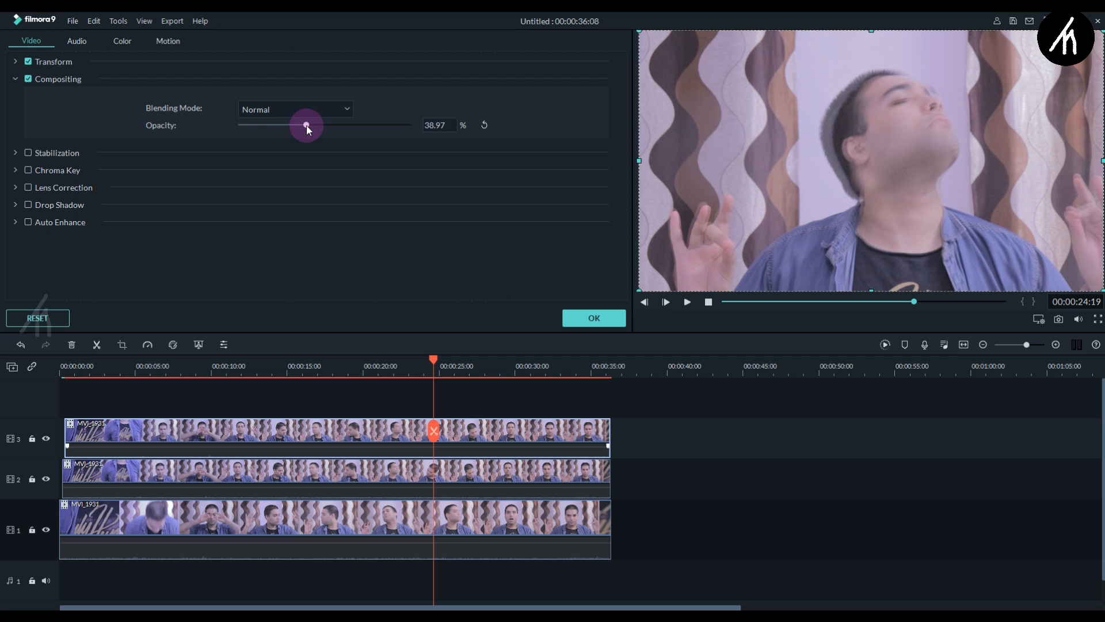
pyautogui.moveTo(306, 126); pyautogui.dragTo(304, 126)
pyautogui.click(352, 470)
pyautogui.click(302, 125)
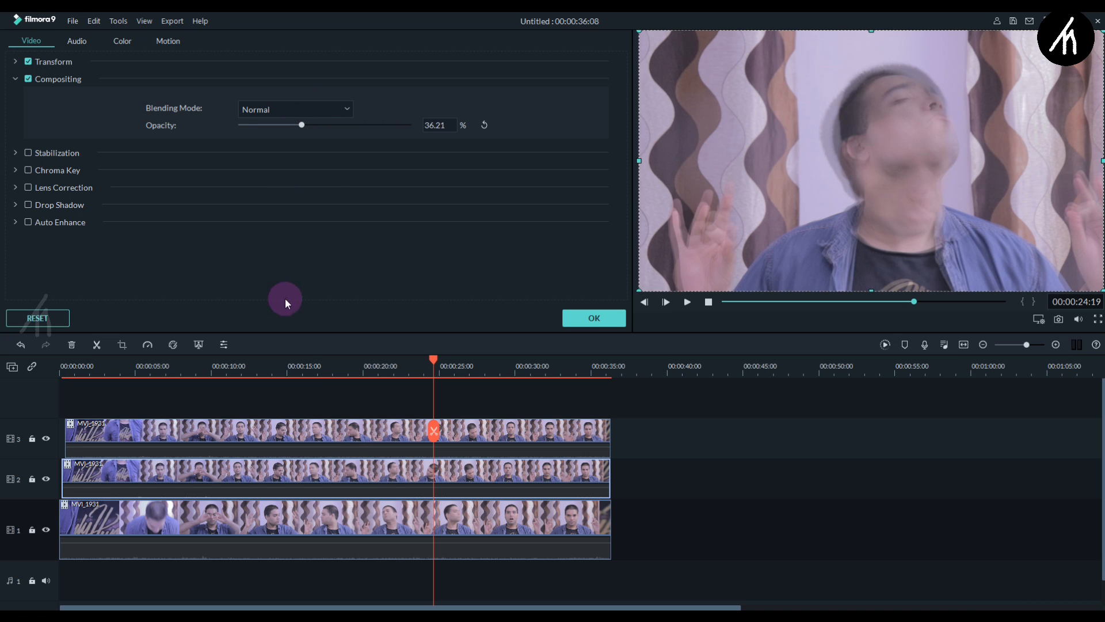
# - Apply the wzzly 3D LUT to the MVI_1931 clip on track 1
pyautogui.moveTo(296, 366); pyautogui.dragTo(300, 369)
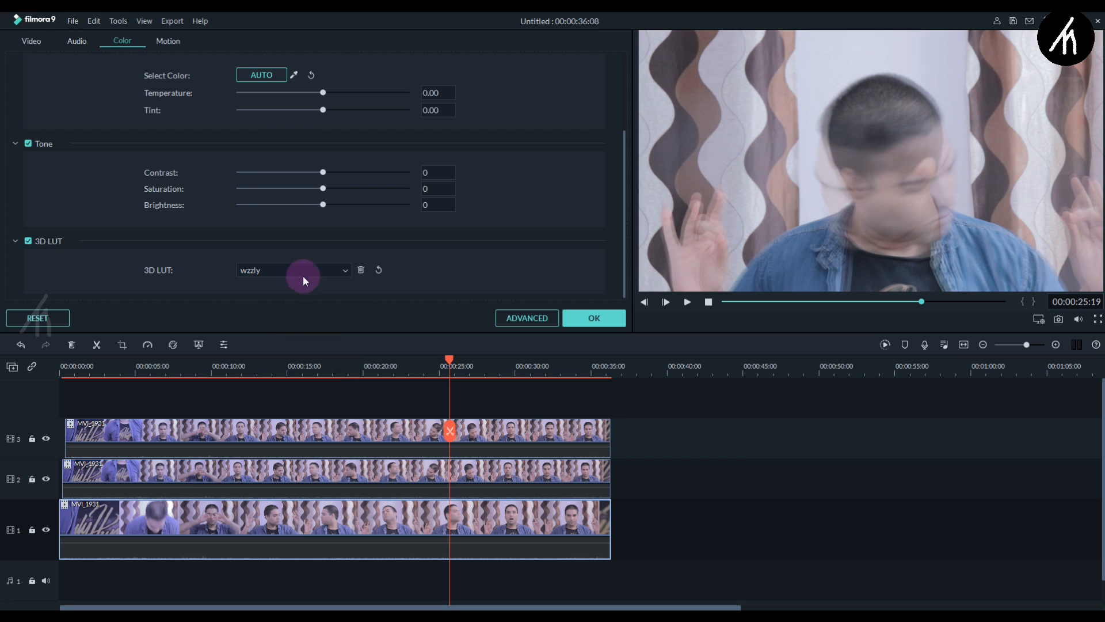
pyautogui.click(602, 318)
# - Export the project to the desktop as an MP4 file named My Video
pyautogui.click(606, 44)
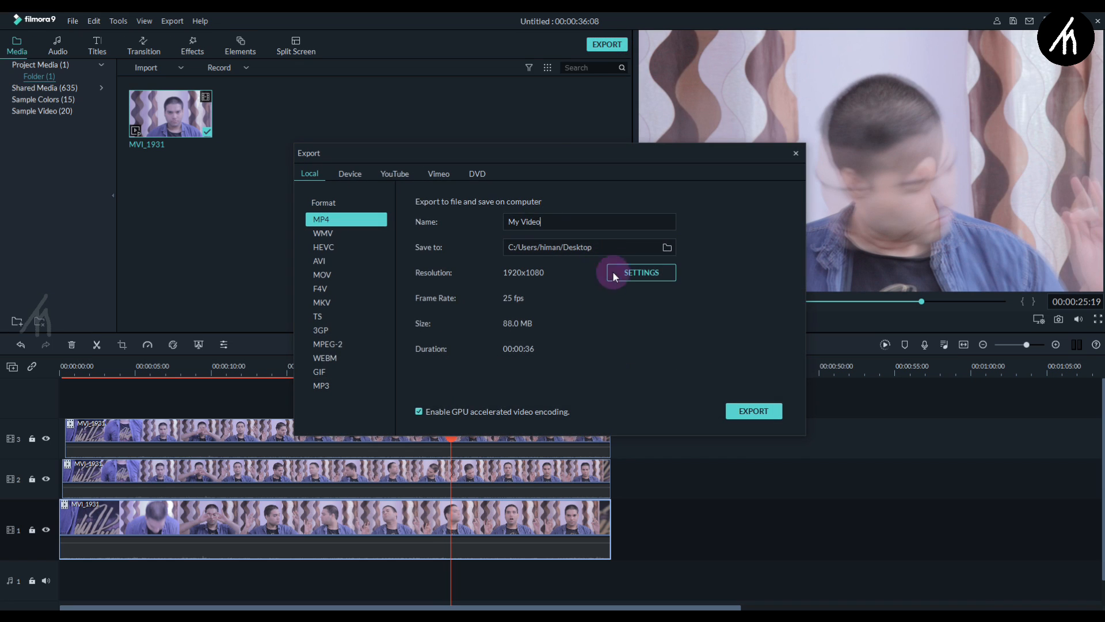
pyautogui.click(619, 271)
pyautogui.click(584, 455)
pyautogui.click(754, 410)
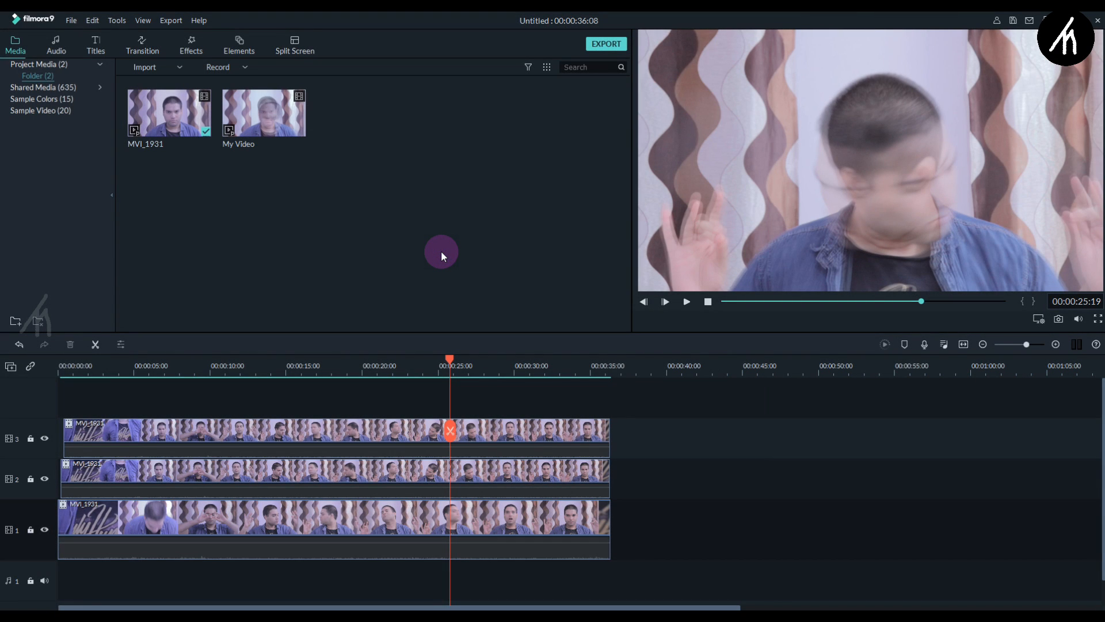
# - Replace the MVI_1931 copies on tracks 2 and 3 with the exported My Video clip at the start of track 2
pyautogui.moveTo(296, 131); pyautogui.dragTo(288, 155)
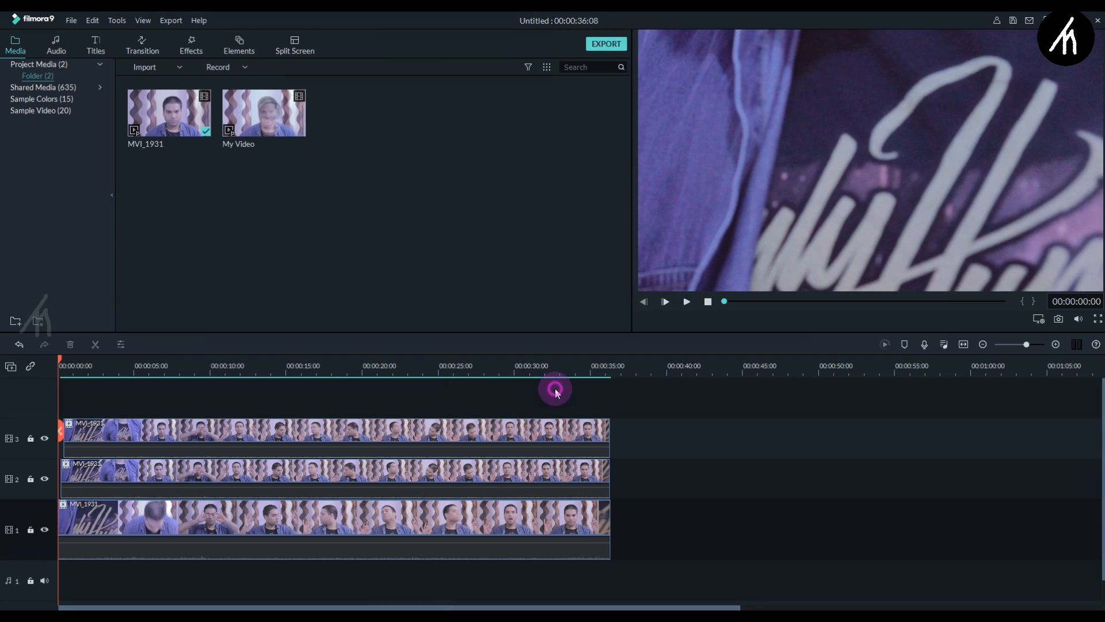
pyautogui.moveTo(556, 389); pyautogui.dragTo(378, 477)
pyautogui.press('Delete')
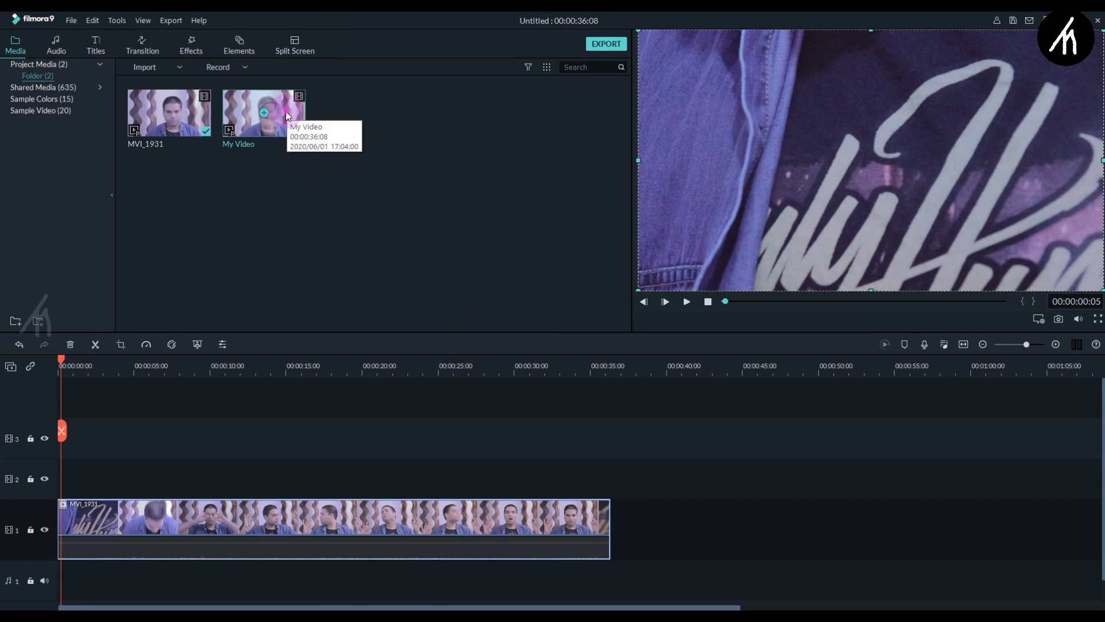
pyautogui.moveTo(286, 111); pyautogui.dragTo(48, 482)
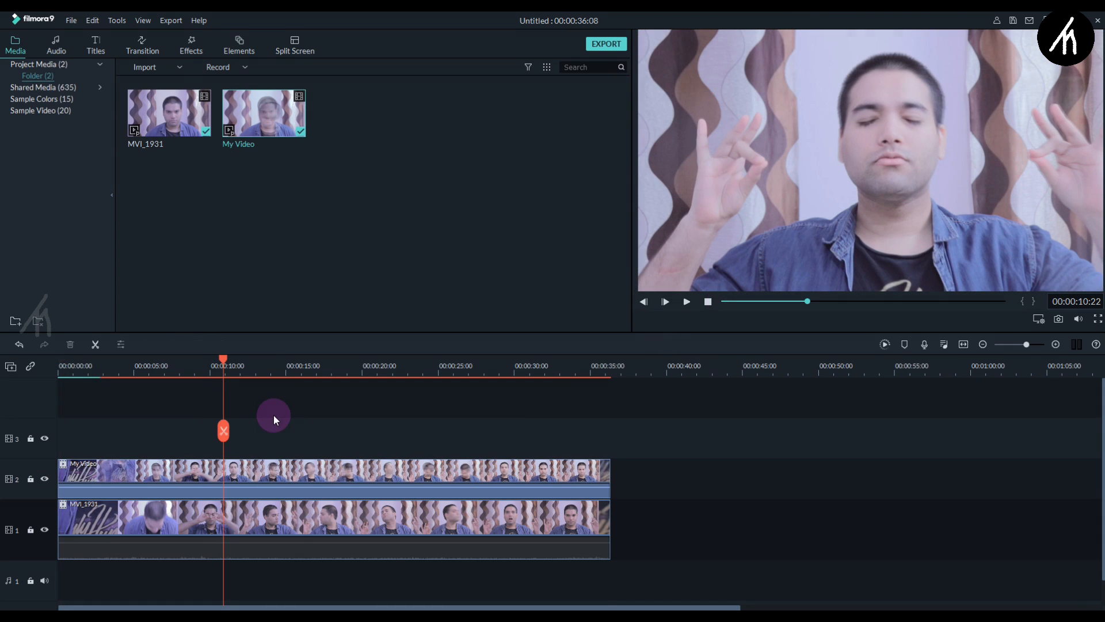
# - Split My Video on track 2 at 00:00:10:20 and delete the part before the cut
pyautogui.press('Right')
pyautogui.press('Right')
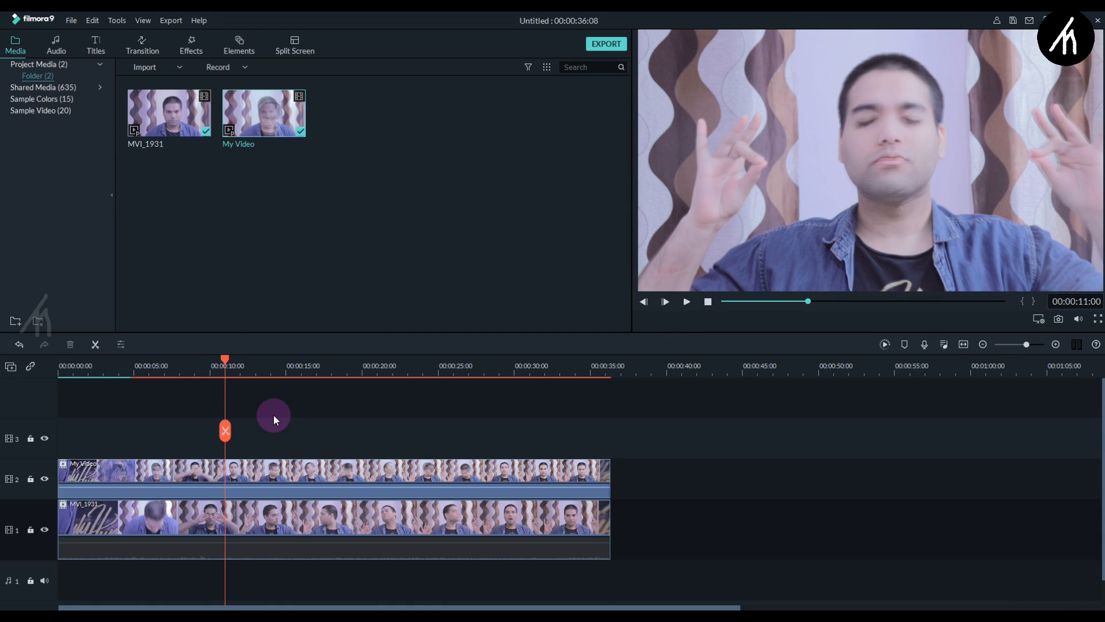
pyautogui.press('Left')
pyautogui.press('Left')
pyautogui.press('Left')
pyautogui.press('Left')
pyautogui.press('Left')
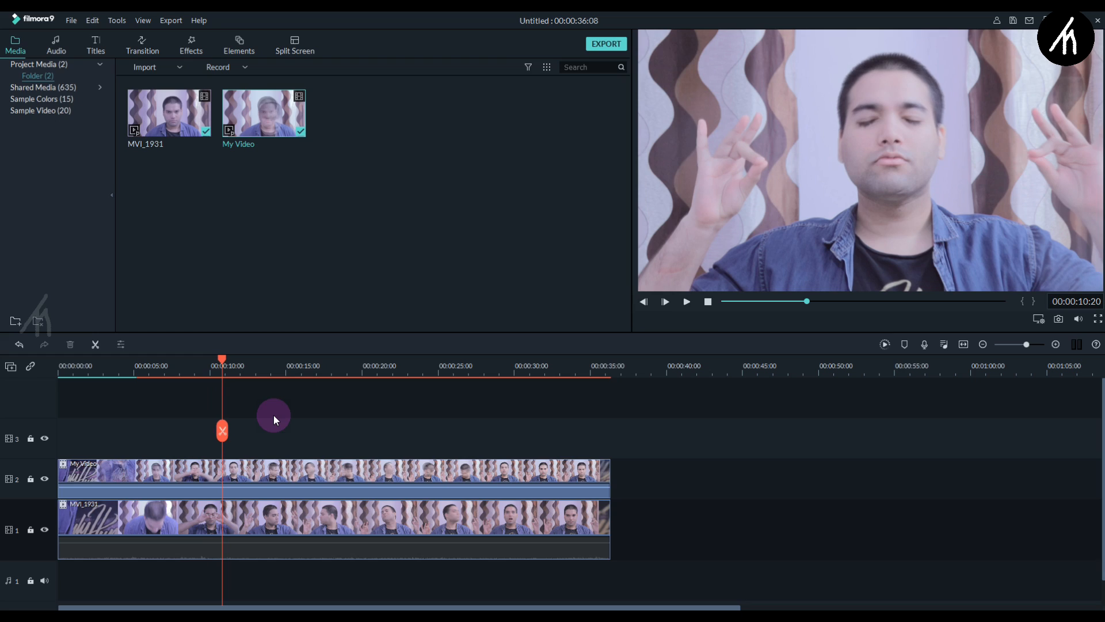
pyautogui.click(223, 470)
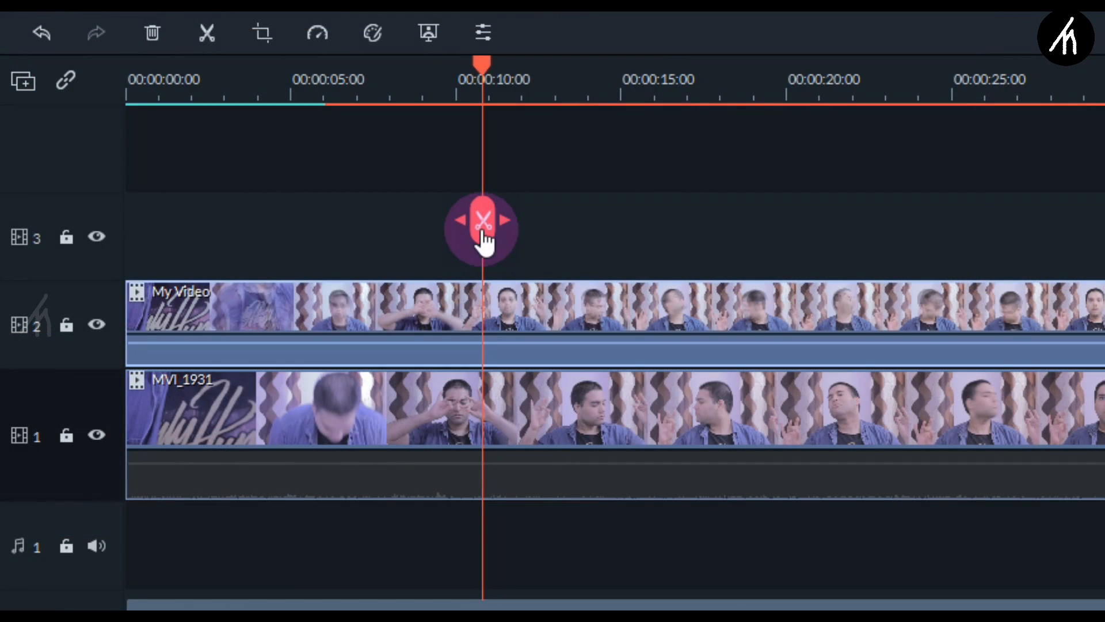
pyautogui.click(483, 236)
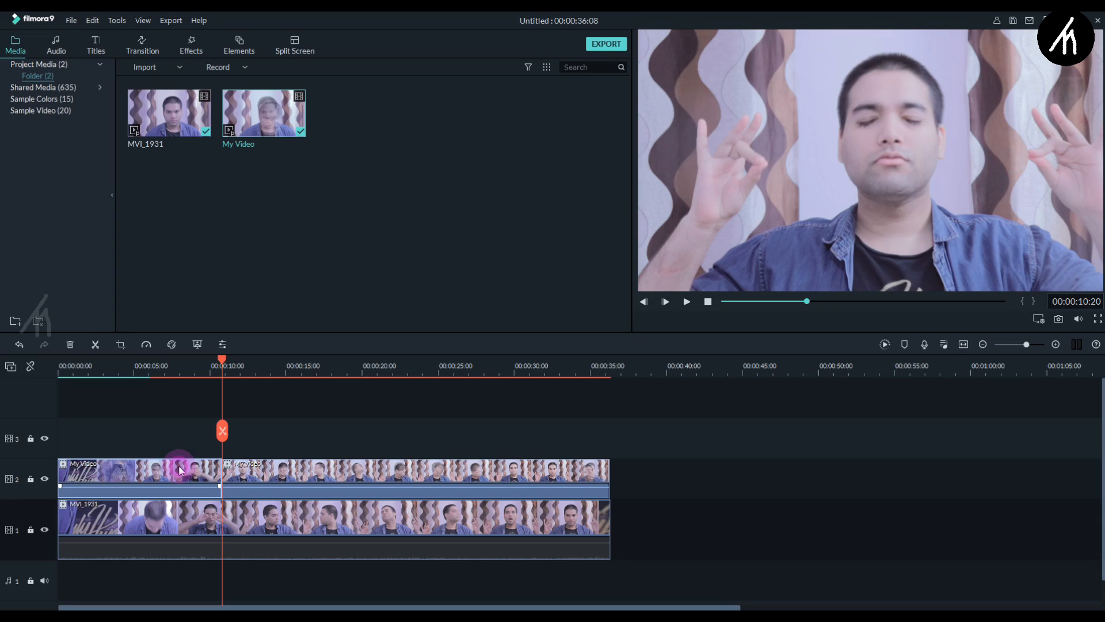
pyautogui.press('Delete')
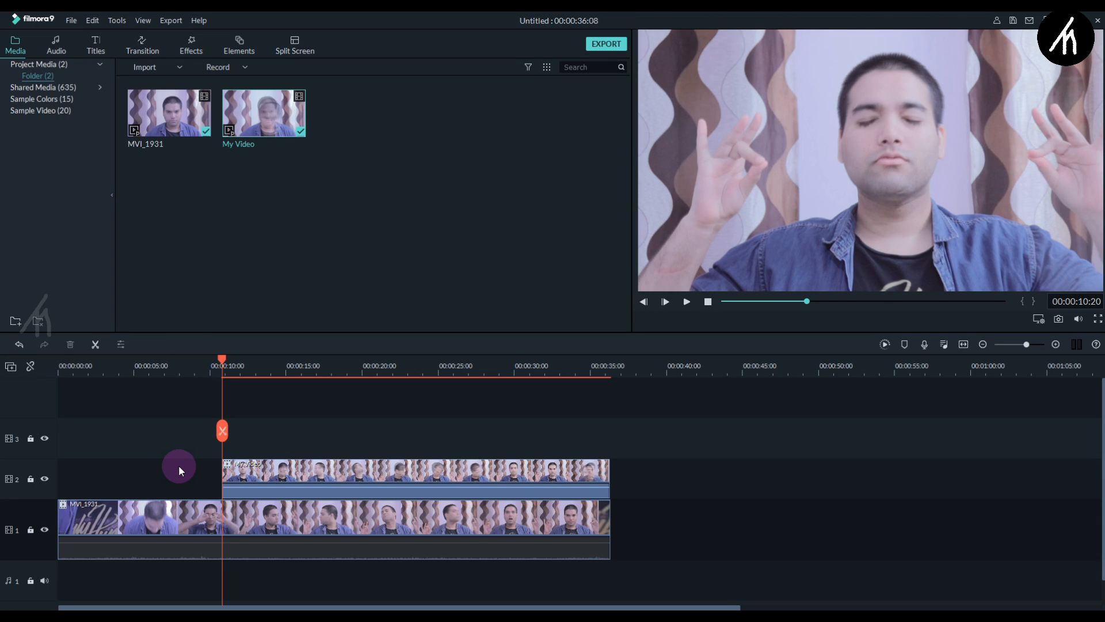
# - Duplicate the MVI_1931 clip from track 1 and place the copy at the start of track 3
pyautogui.rightClick(227, 516)
pyautogui.press('Escape')
pyautogui.click(640, 369)
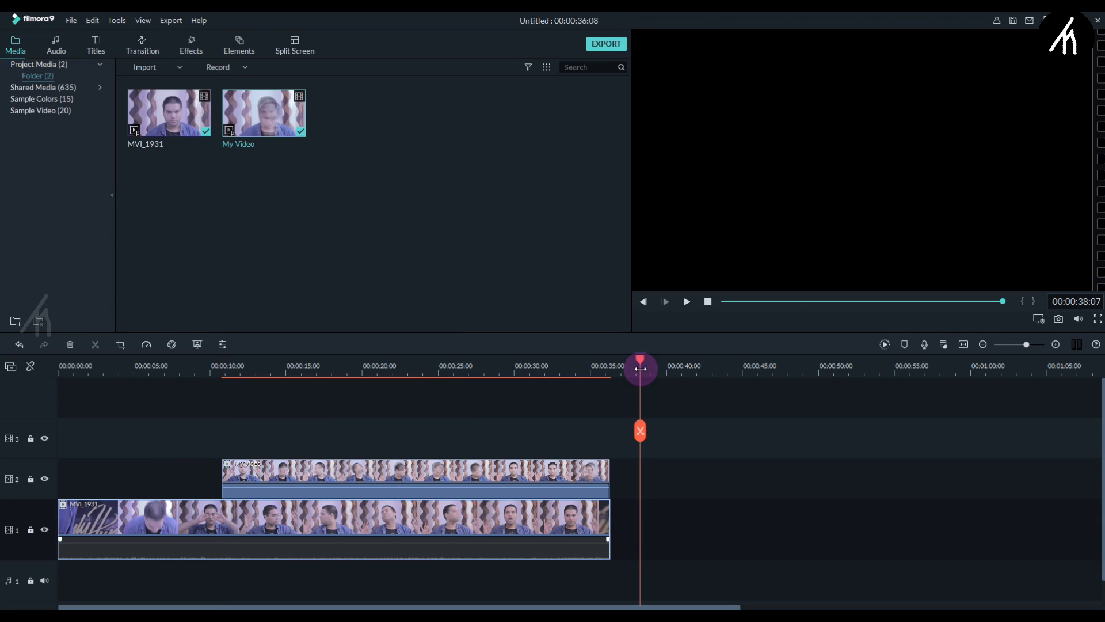
pyautogui.hotkey('ctrl', 'v')
pyautogui.moveTo(613, 529); pyautogui.dragTo(32, 442)
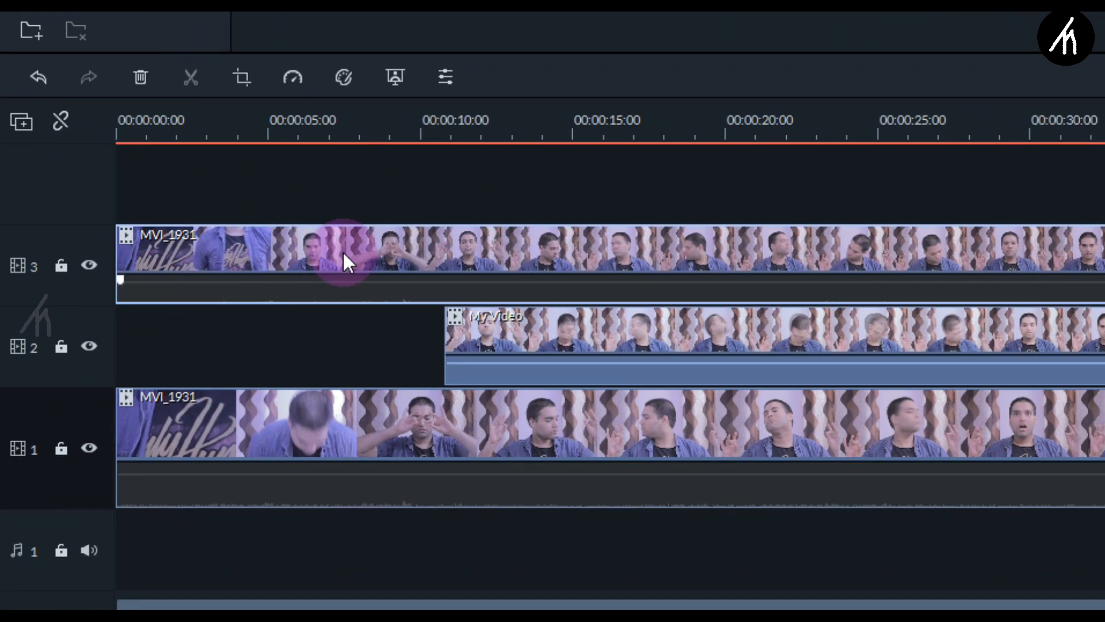
# - Split the MVI_1931 clip on track 3 just before 00:00:10:00 and delete the part after the cut
pyautogui.click(419, 109)
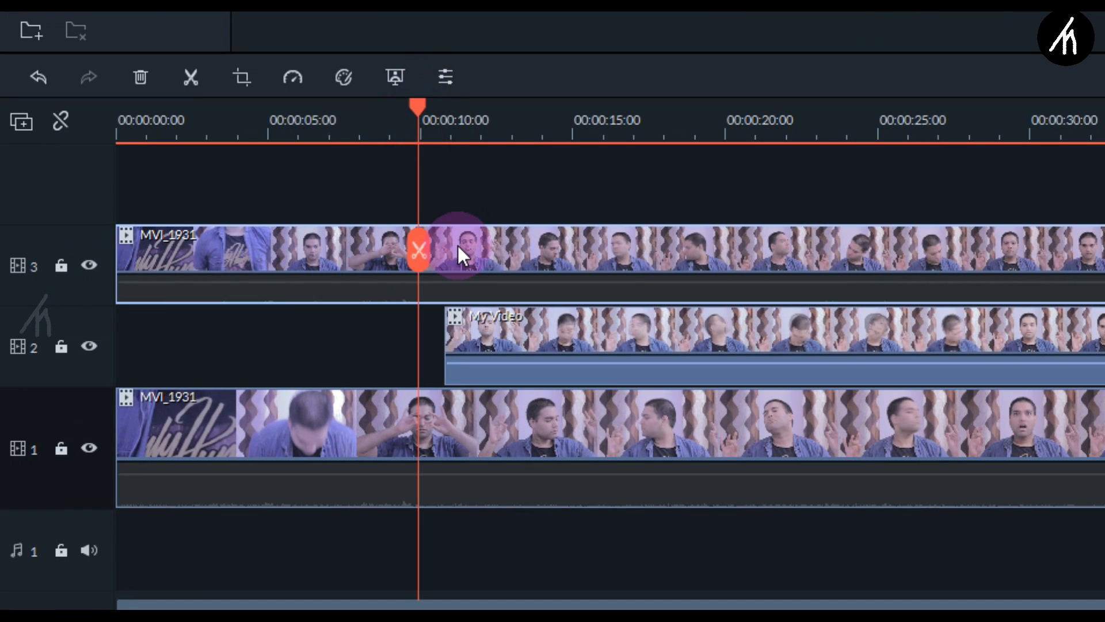
pyautogui.click(419, 251)
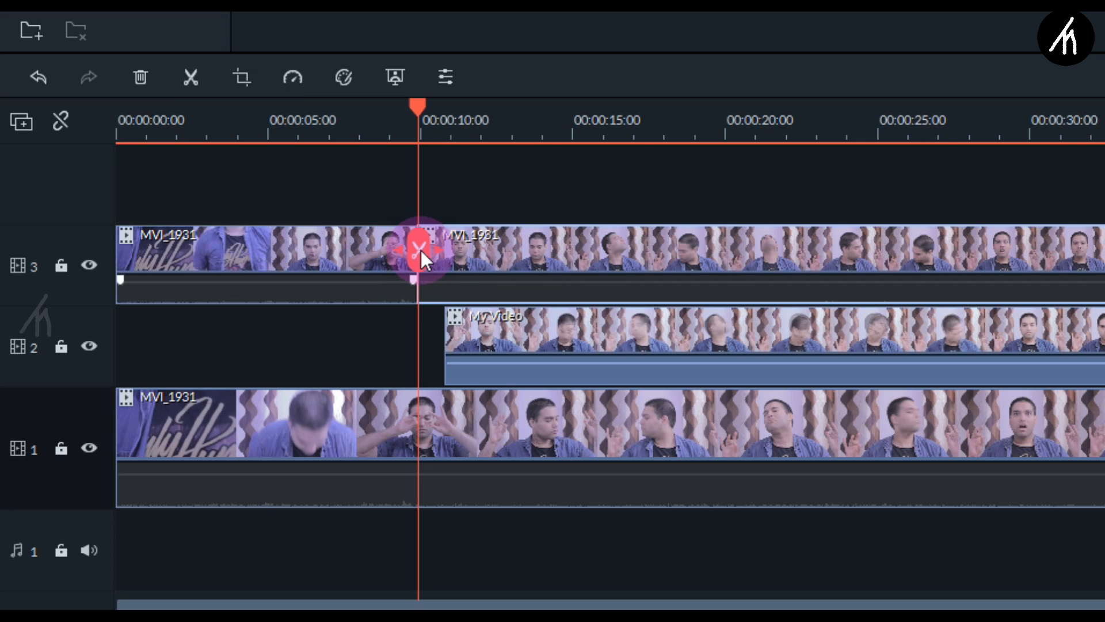
pyautogui.press('Delete')
# - Fill the track 2 gap before My Video with the remaining MVI_1931 piece, extended to meet it, and mute My Video
pyautogui.moveTo(329, 251); pyautogui.dragTo(339, 330)
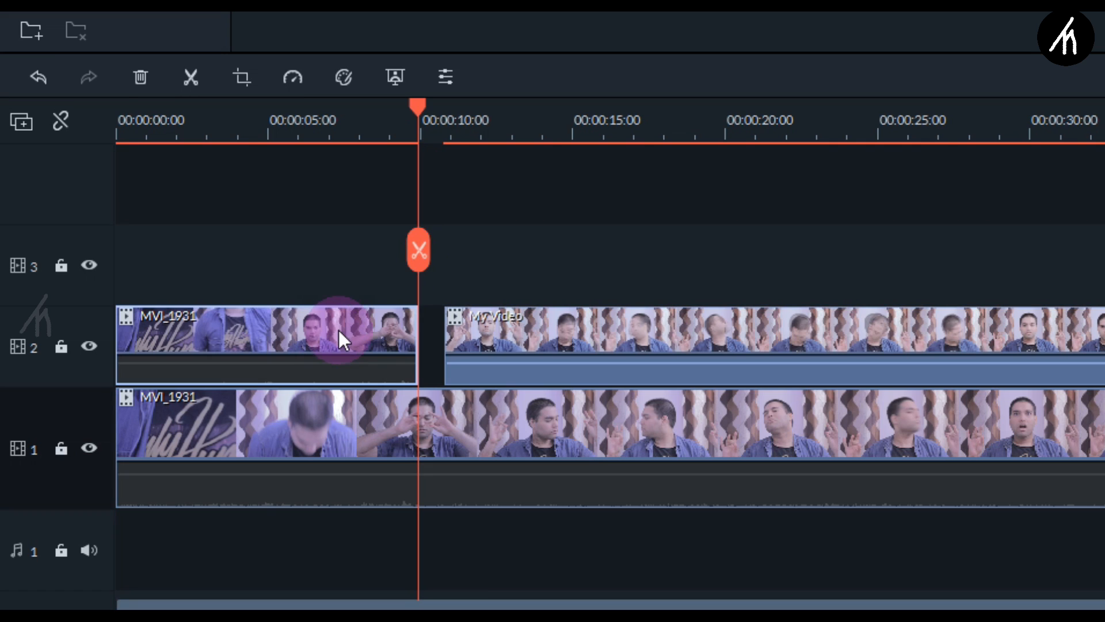
pyautogui.moveTo(418, 329); pyautogui.dragTo(446, 331)
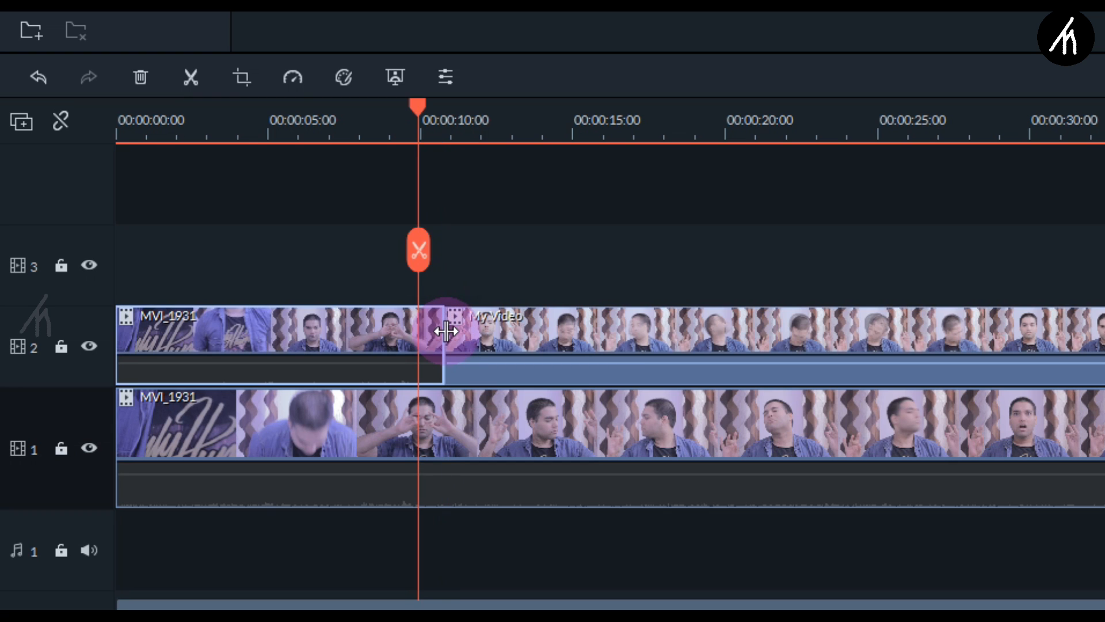
pyautogui.rightClick(568, 338)
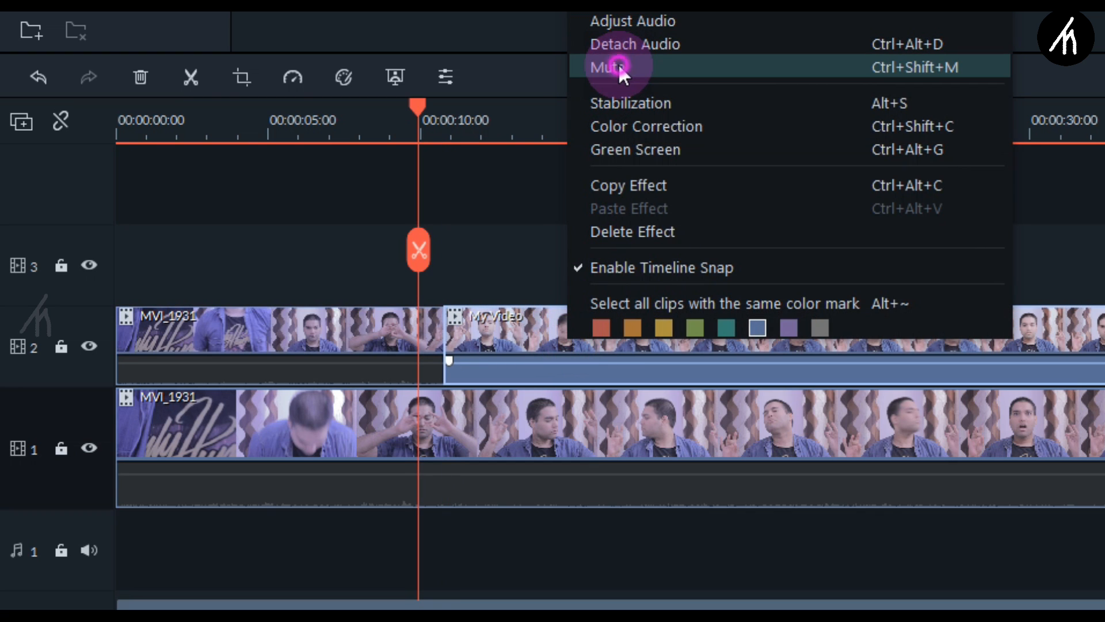
pyautogui.click(617, 67)
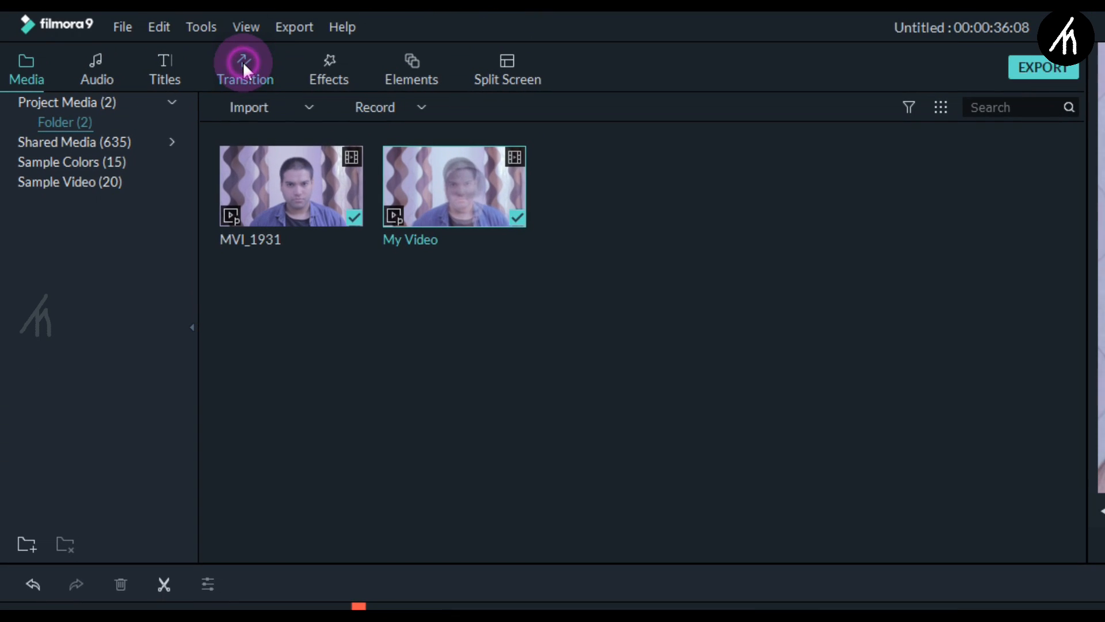
# - Add a Basic Dissolve transition between MVI_1931 and My Video on track 2 and preview the result
pyautogui.click(243, 64)
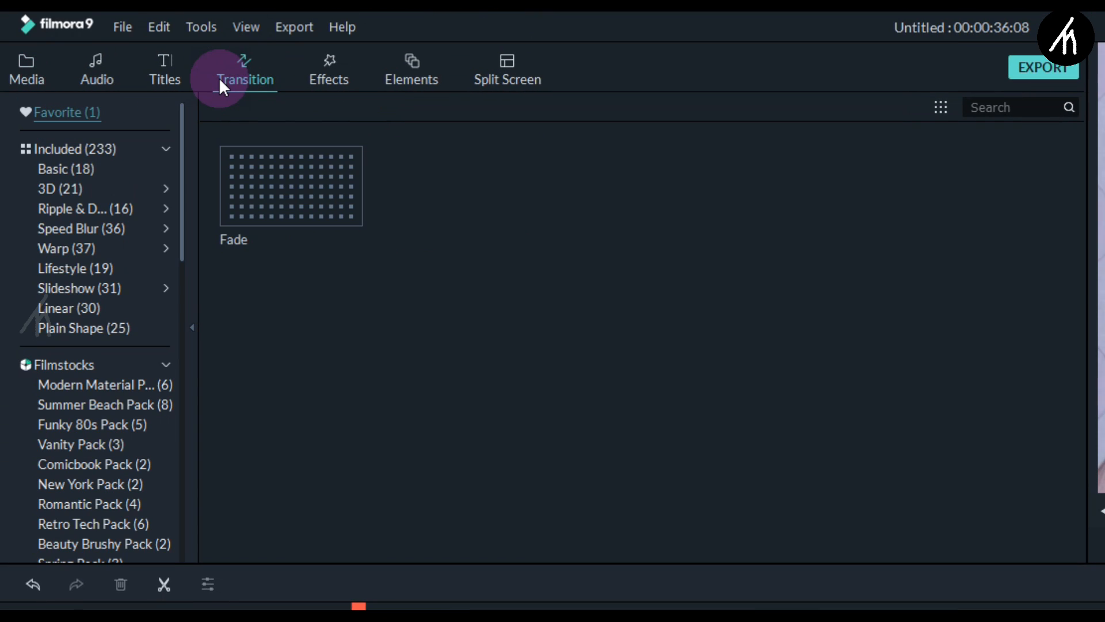
pyautogui.click(82, 177)
pyautogui.click(291, 199)
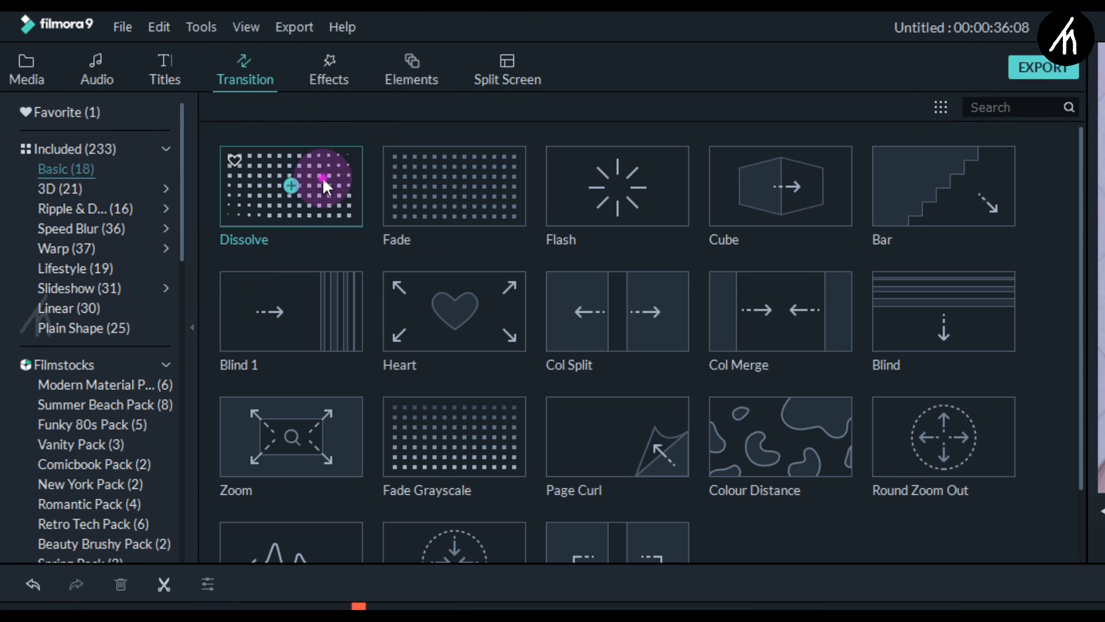
pyautogui.moveTo(322, 177); pyautogui.dragTo(492, 319)
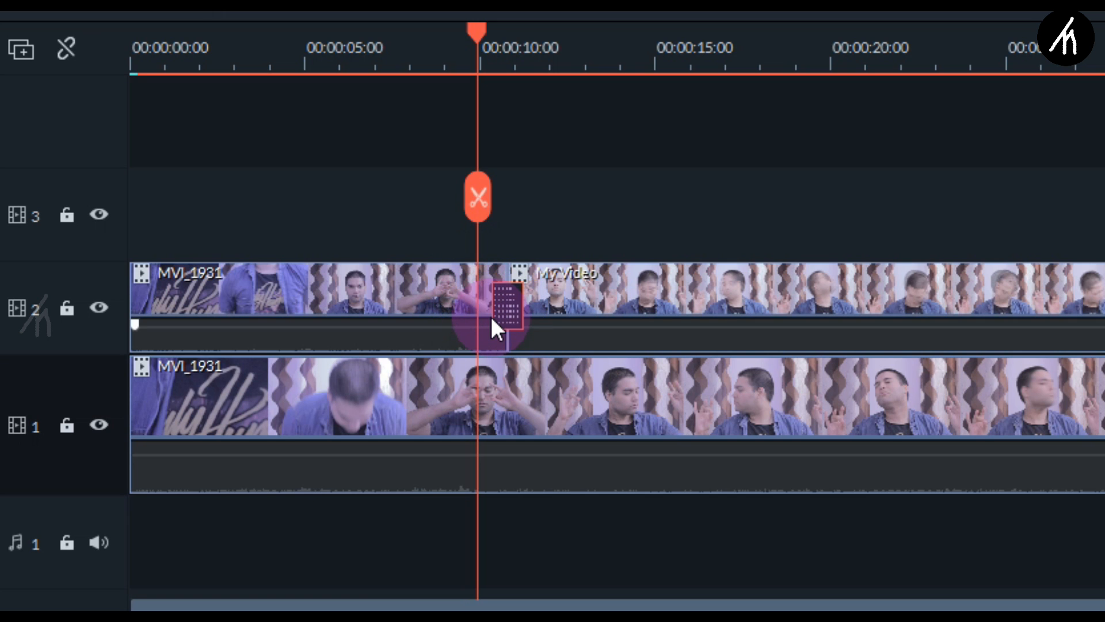
pyautogui.press('space')
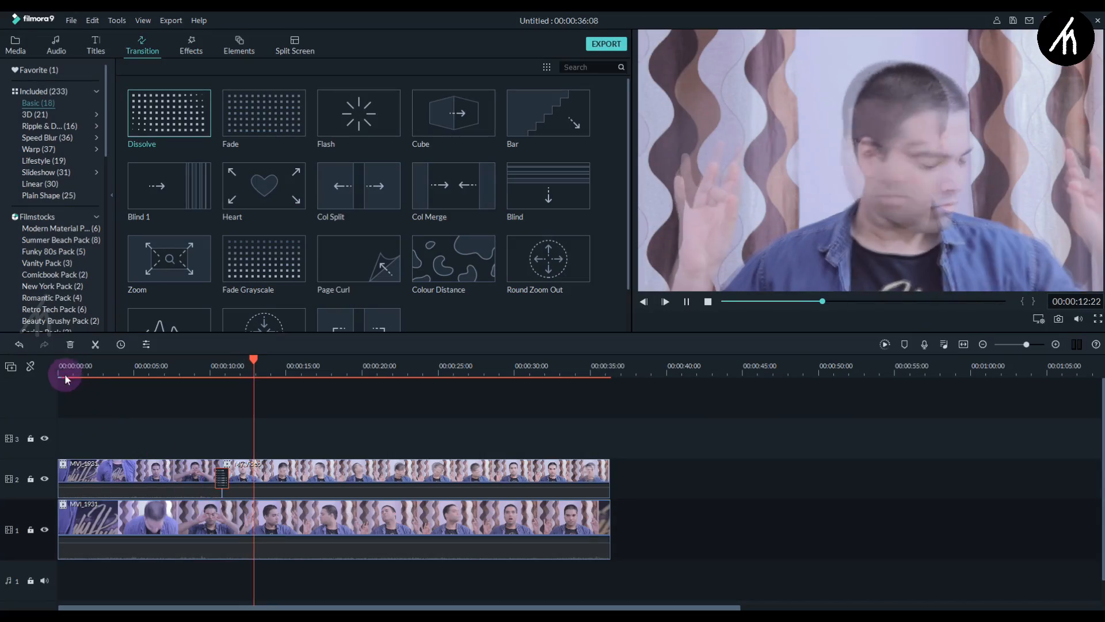
pyautogui.click(65, 377)
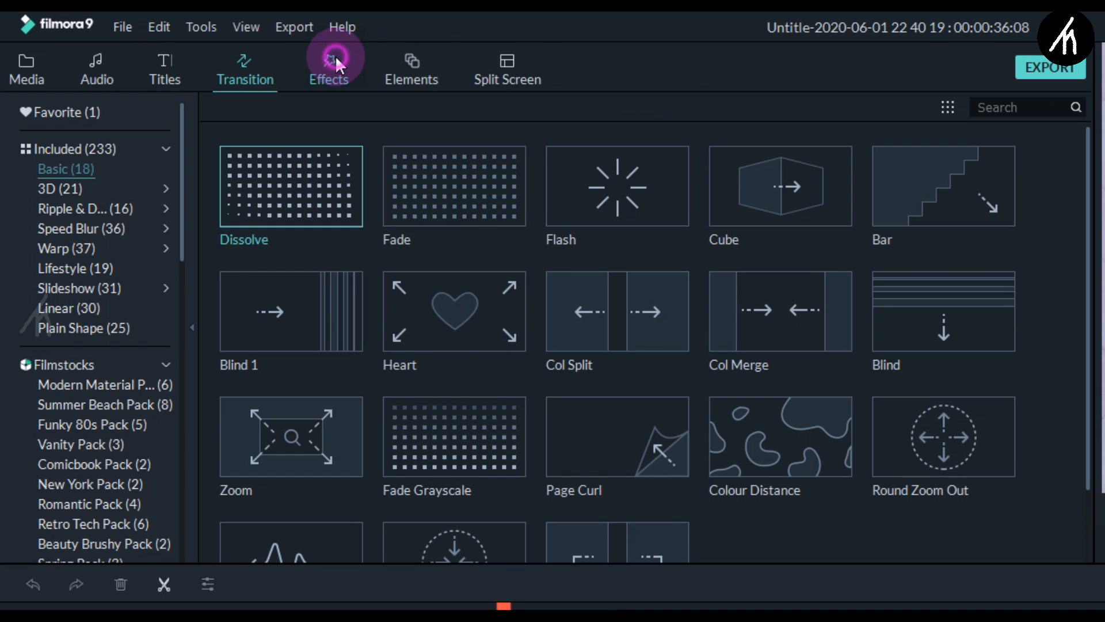
# - Apply the Blur filter from the Distortion category to My Video on track 2 and preview the result
pyautogui.click(335, 55)
pyautogui.click(99, 169)
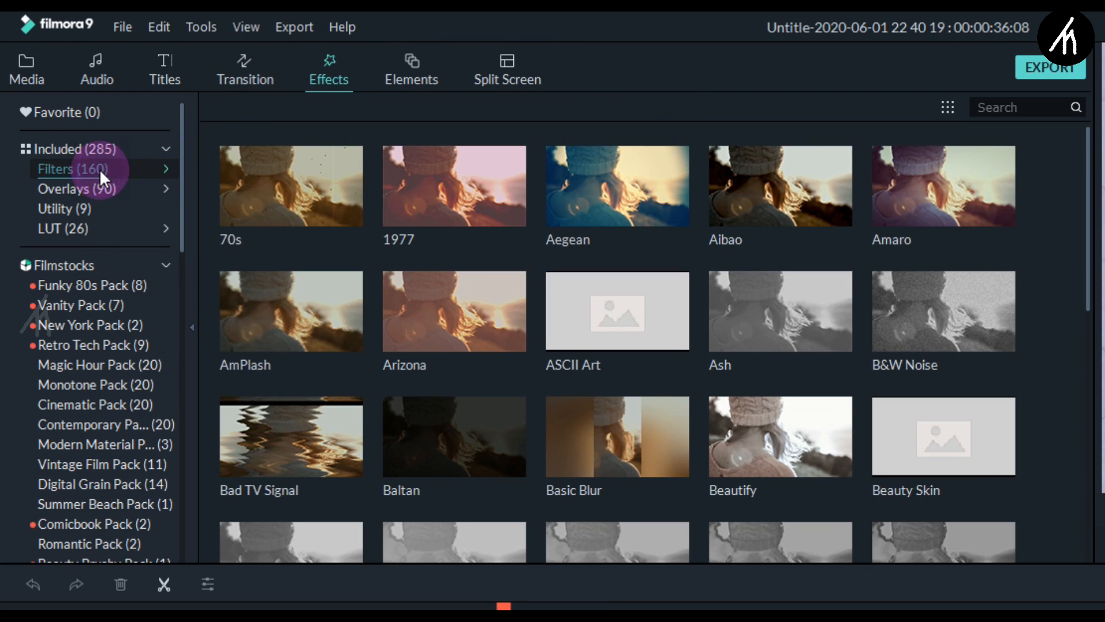
pyautogui.click(165, 169)
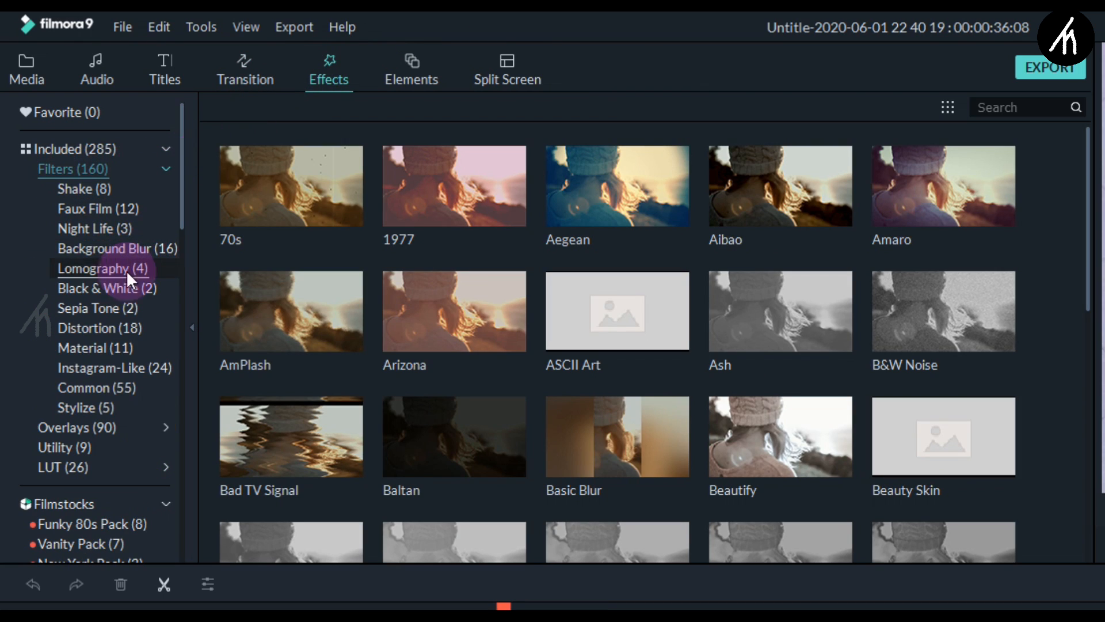
pyautogui.click(105, 327)
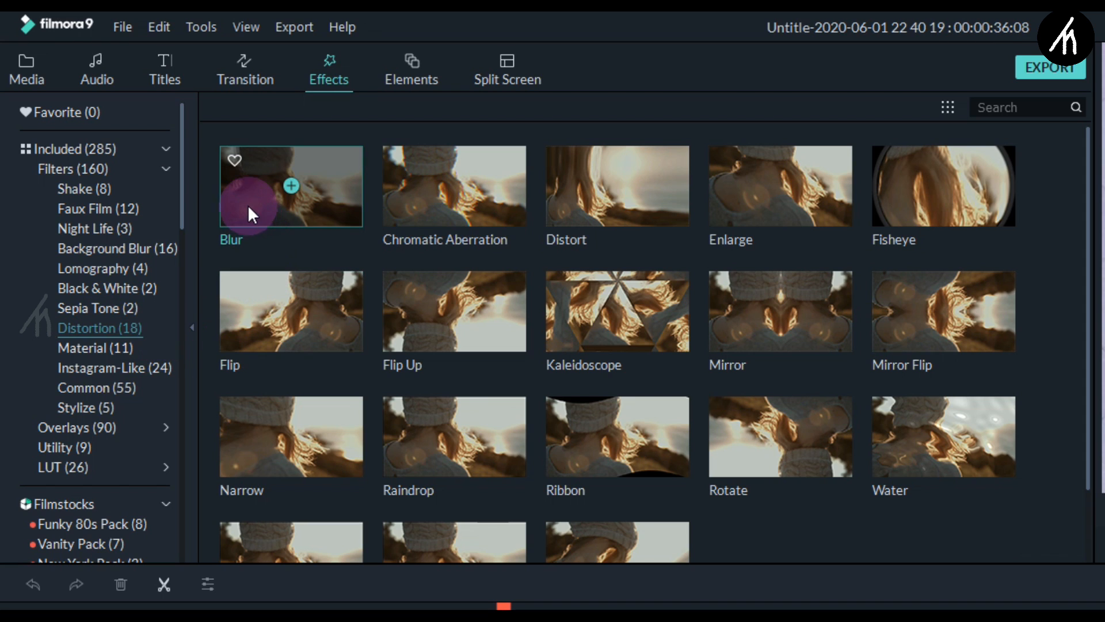
pyautogui.moveTo(316, 196); pyautogui.dragTo(464, 324)
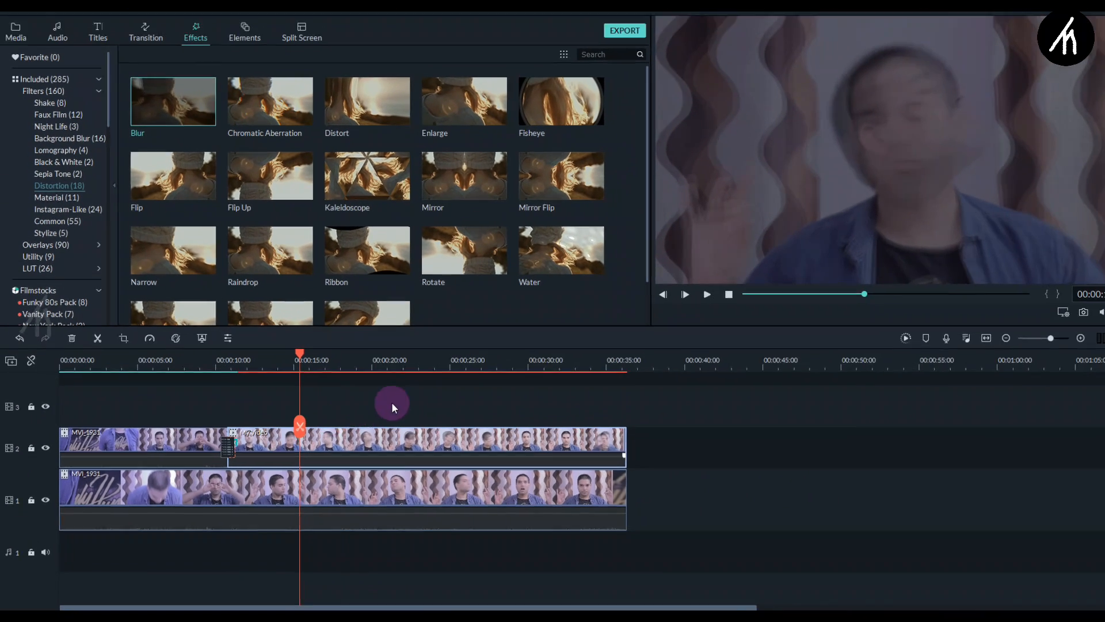
pyautogui.click(684, 254)
pyautogui.press('space')
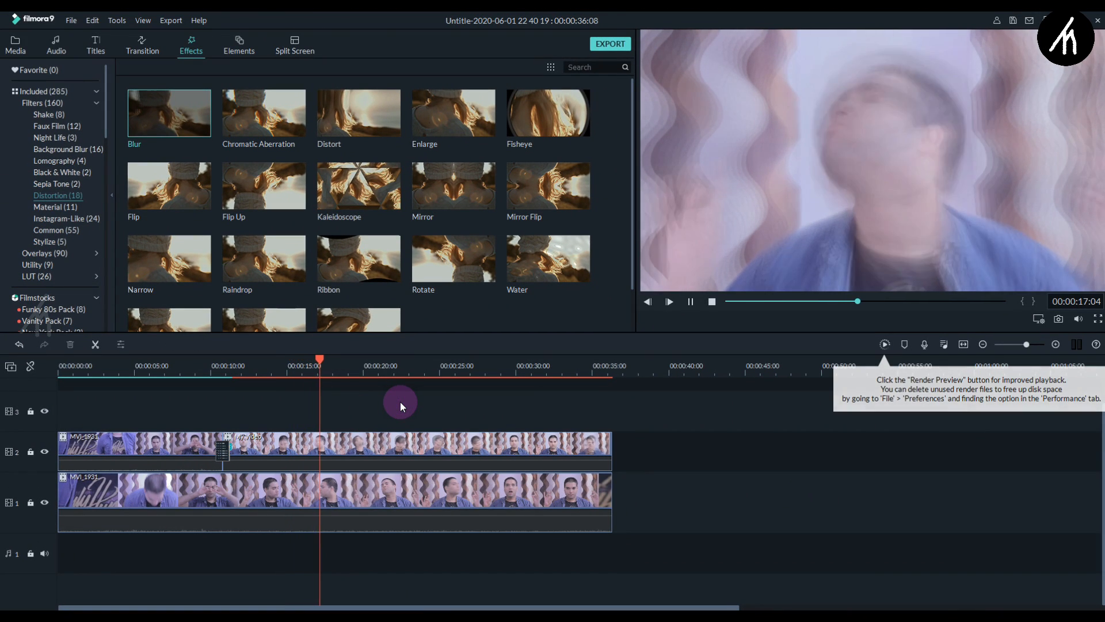
pyautogui.press('space')
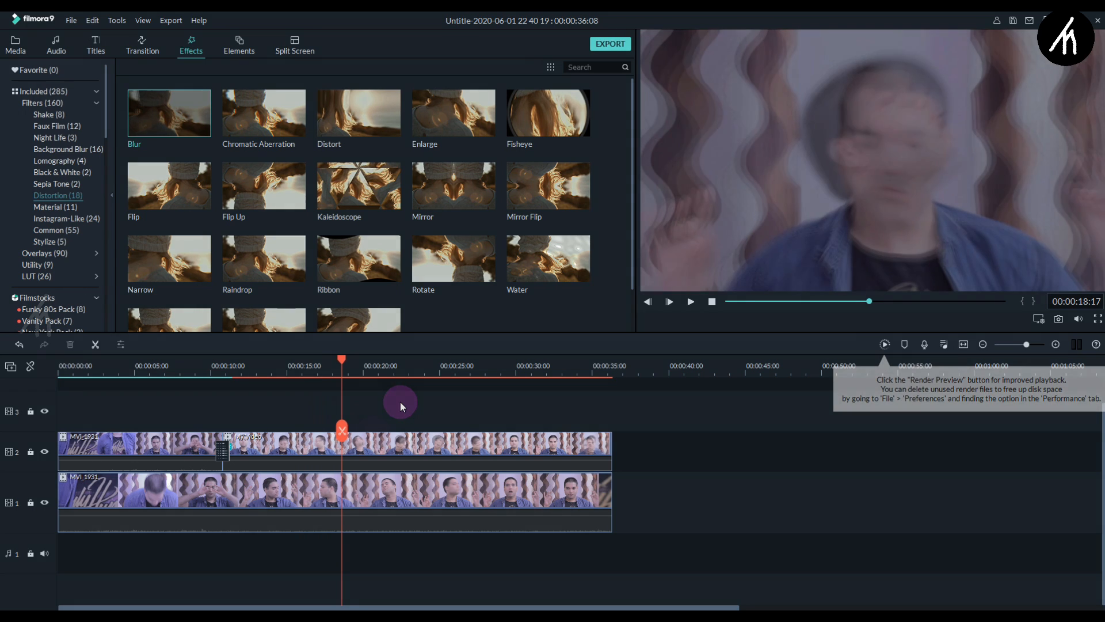
# - Set the Blur effect on My Video to Phase Increment 22 and Alpha 35, and preview the softened ghosting
pyautogui.click(388, 441)
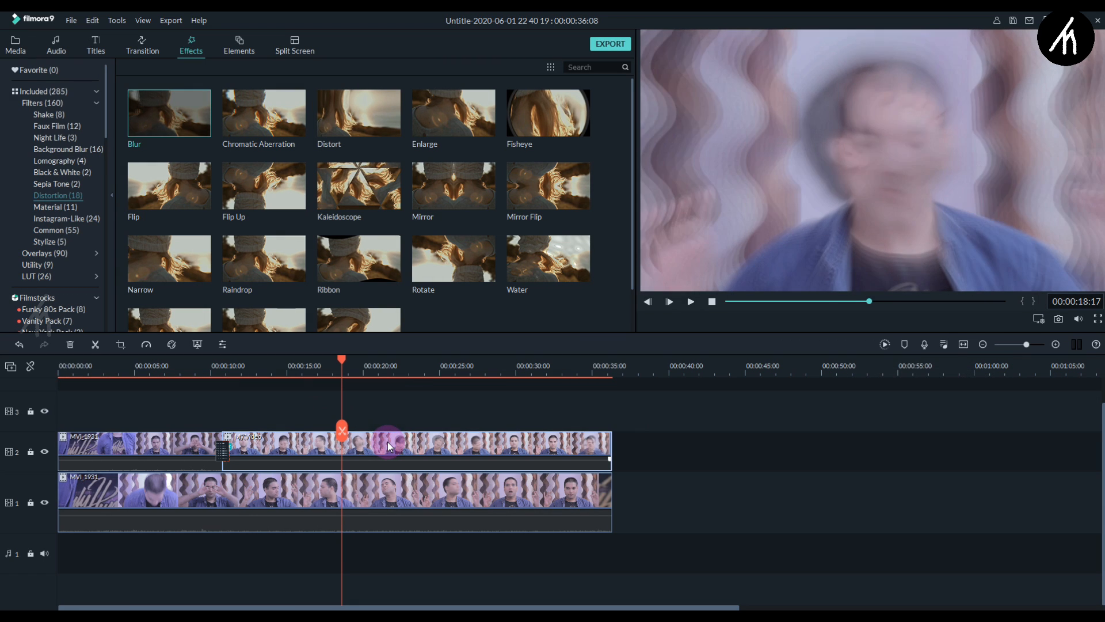
pyautogui.doubleClick(388, 441)
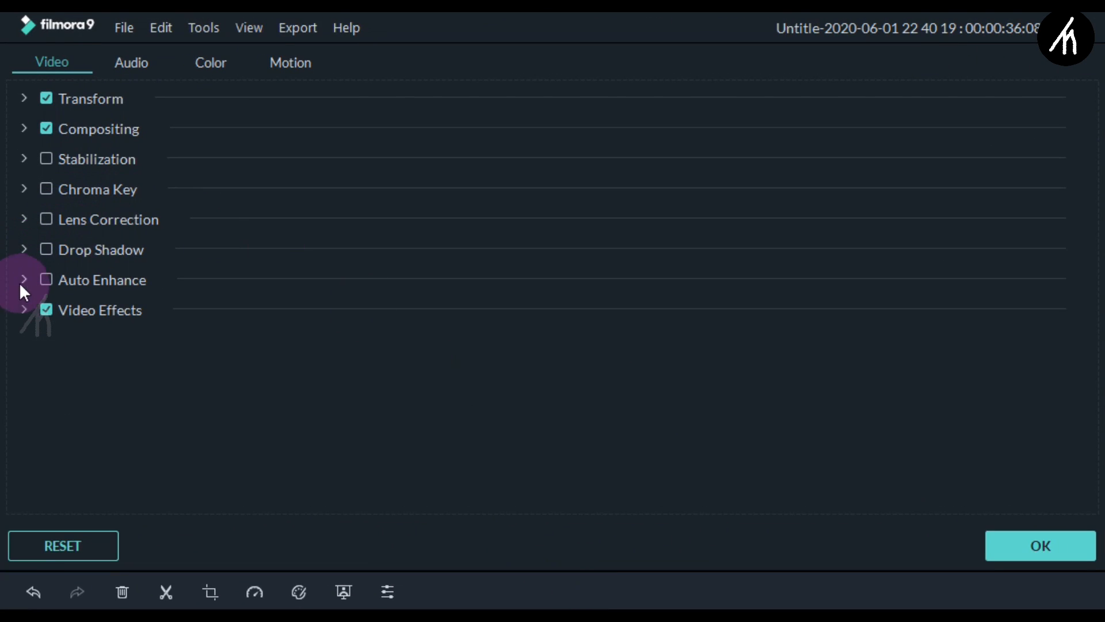
pyautogui.click(25, 312)
pyautogui.click(511, 429)
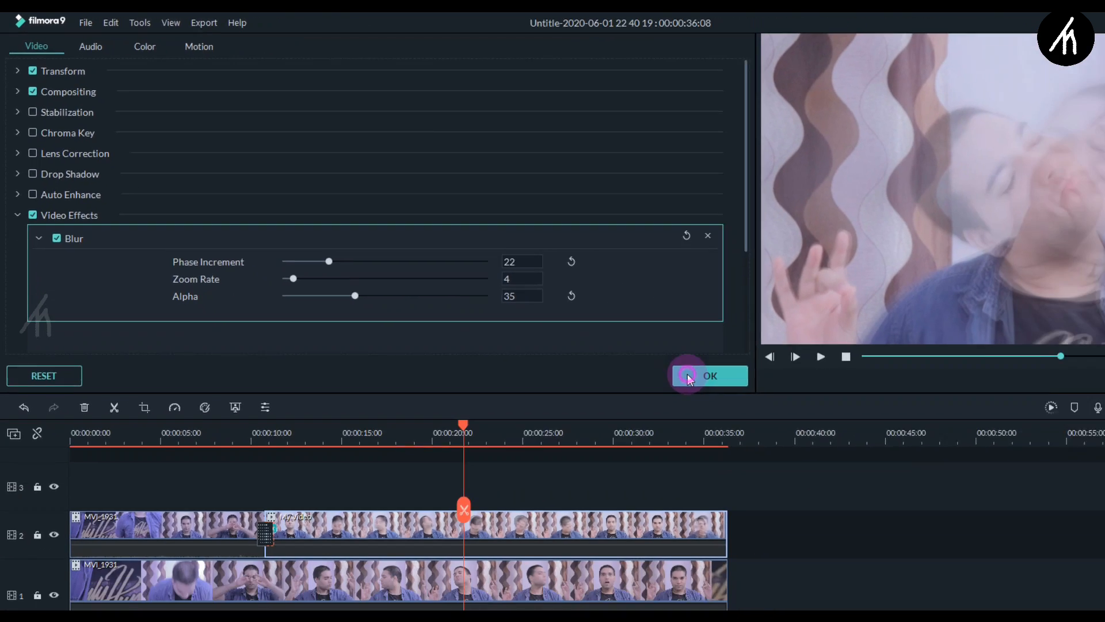
pyautogui.click(1009, 548)
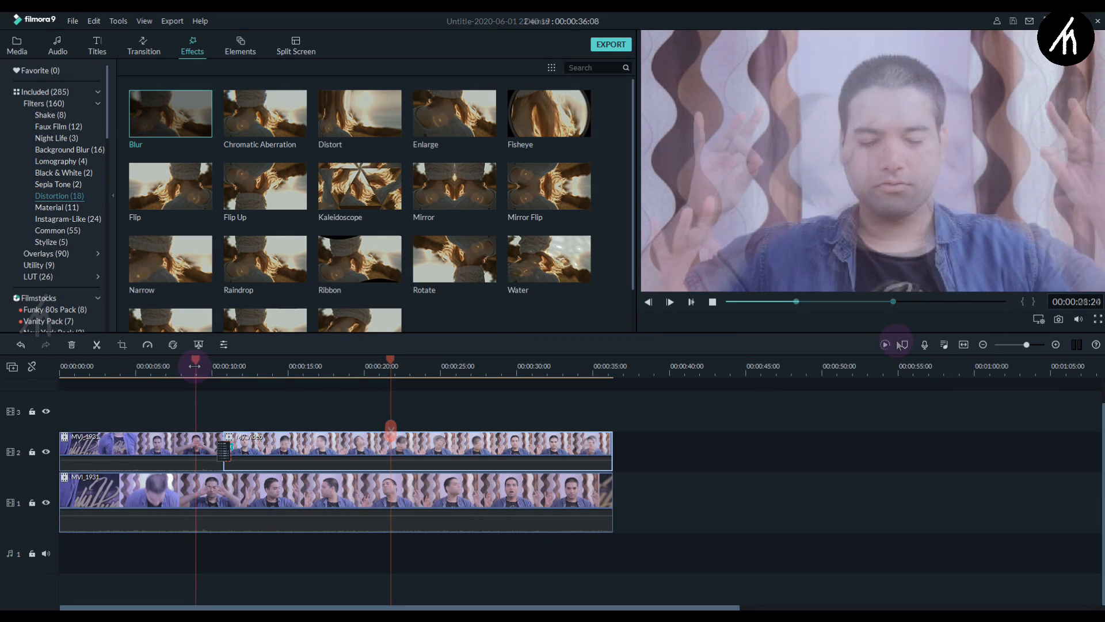
pyautogui.press('space')
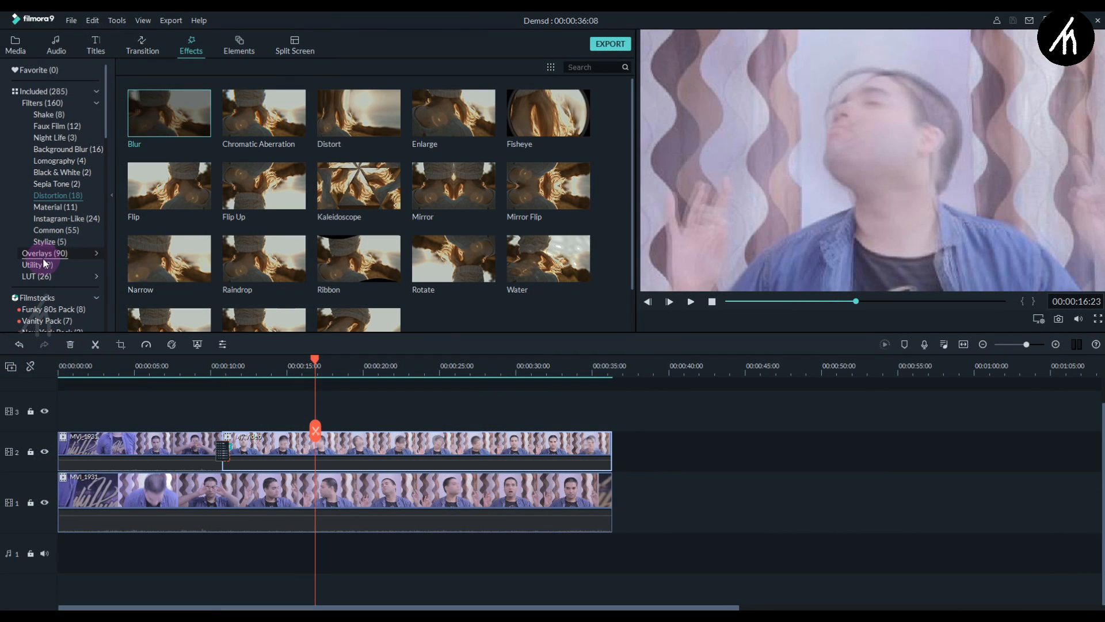
# - Apply the Shape Mask utility effect to My Video on track 2 and expand the mask's settings
pyautogui.click(39, 265)
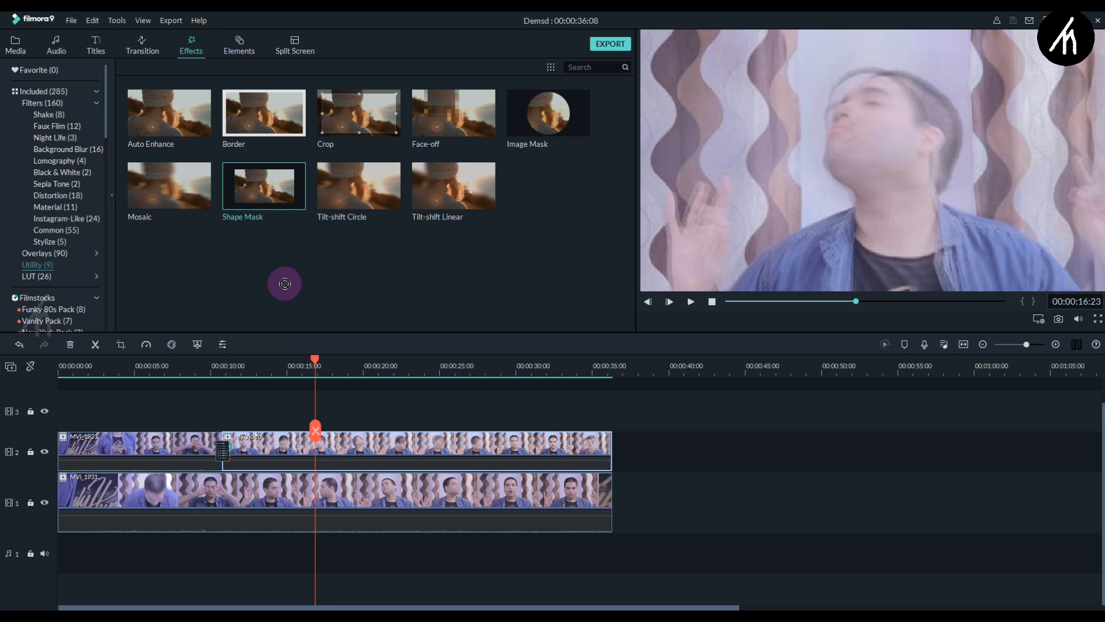
pyautogui.moveTo(285, 283); pyautogui.dragTo(292, 437)
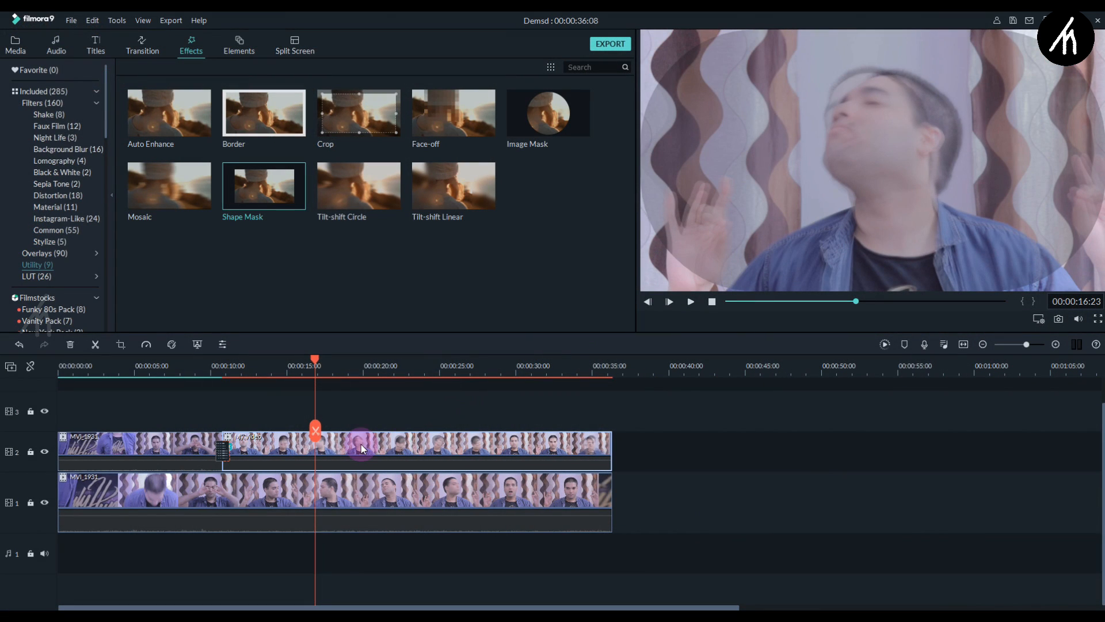
pyautogui.doubleClick(346, 453)
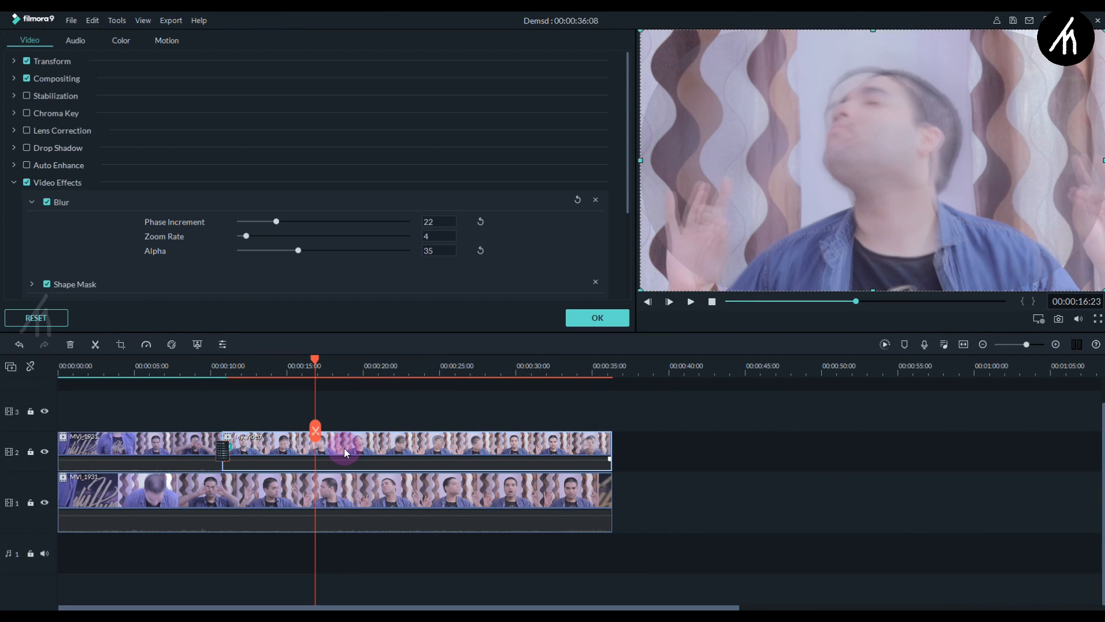
pyautogui.scroll(-3, 95, 237)
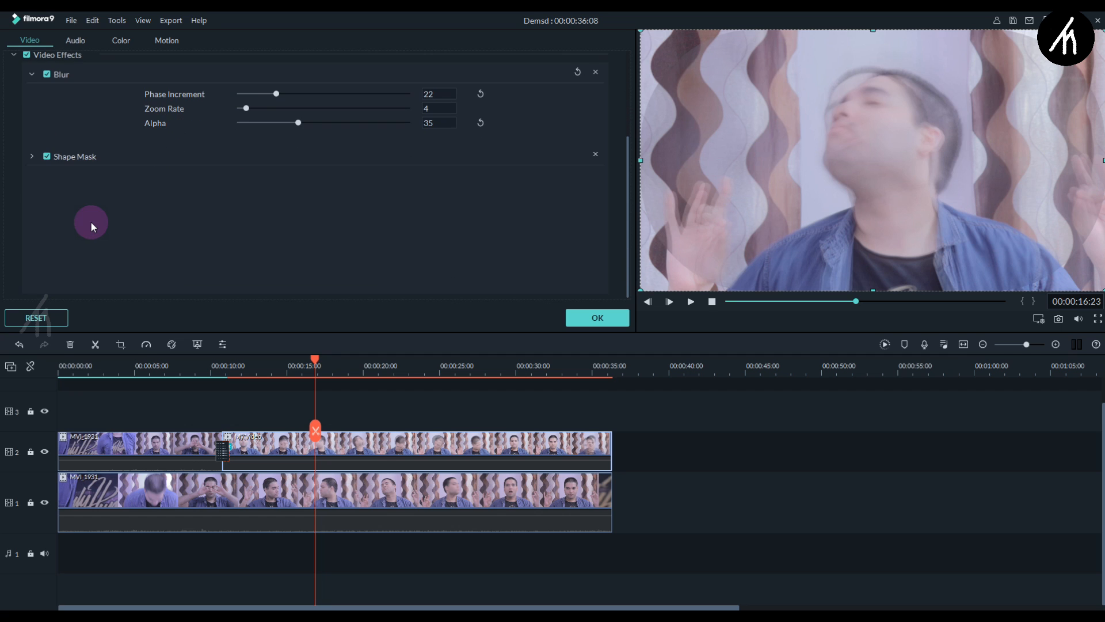
pyautogui.click(33, 153)
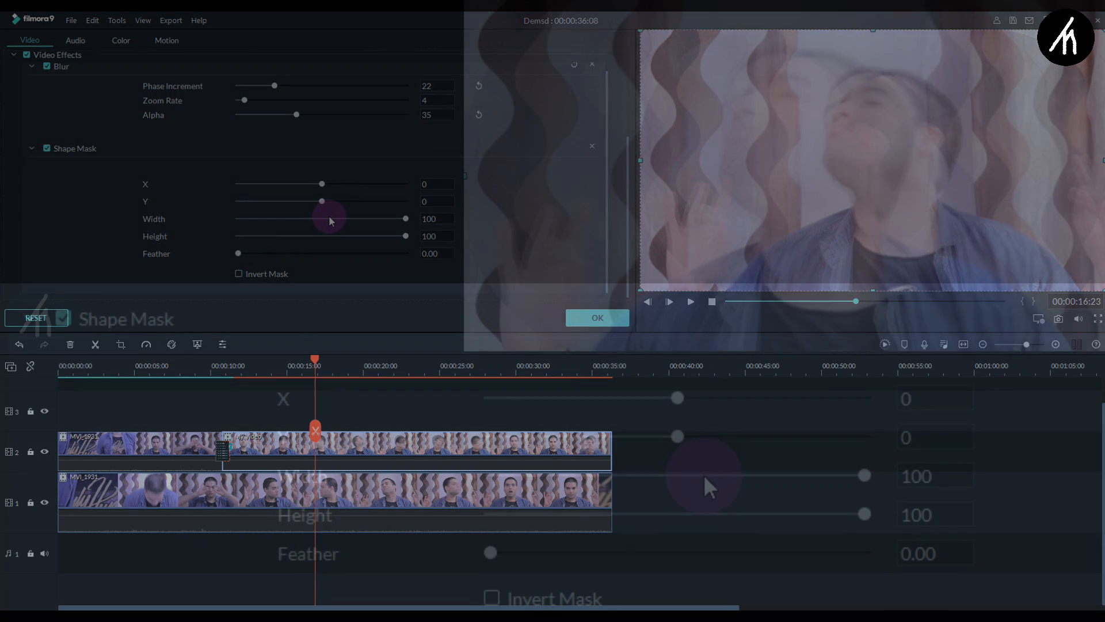
# - Fit the Shape Mask around the head with X 55, Y 20, Width 52 and Height 72
pyautogui.moveTo(332, 218); pyautogui.dragTo(321, 219)
pyautogui.moveTo(680, 477)
pyautogui.mouseDown()
pyautogui.moveTo(681, 486)
pyautogui.moveTo(696, 481)
pyautogui.mouseUp()
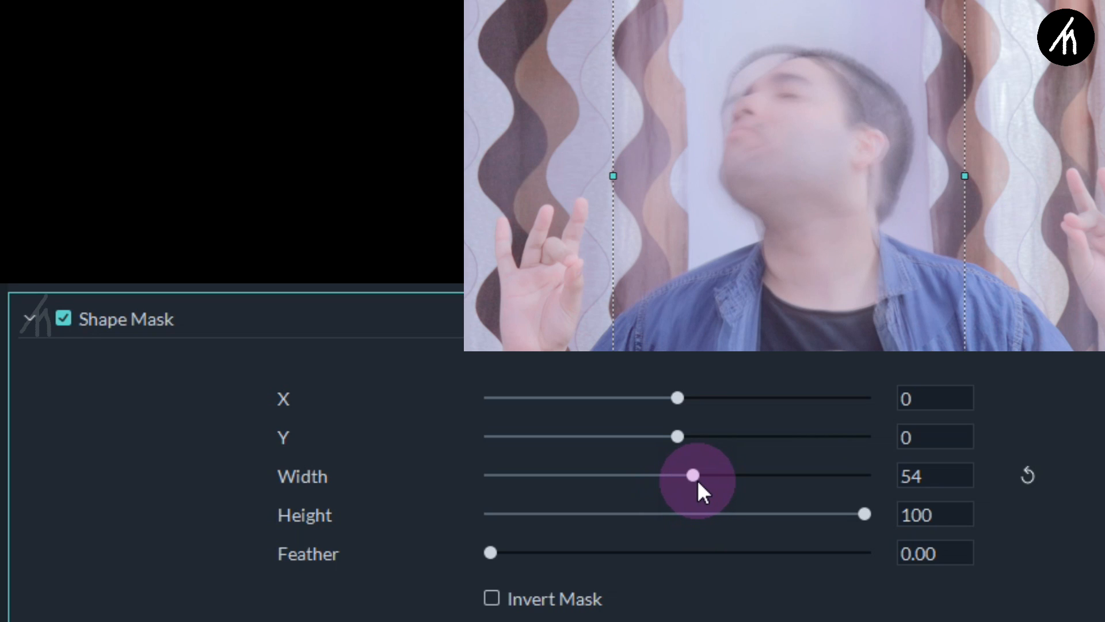
pyautogui.moveTo(865, 513); pyautogui.dragTo(775, 514)
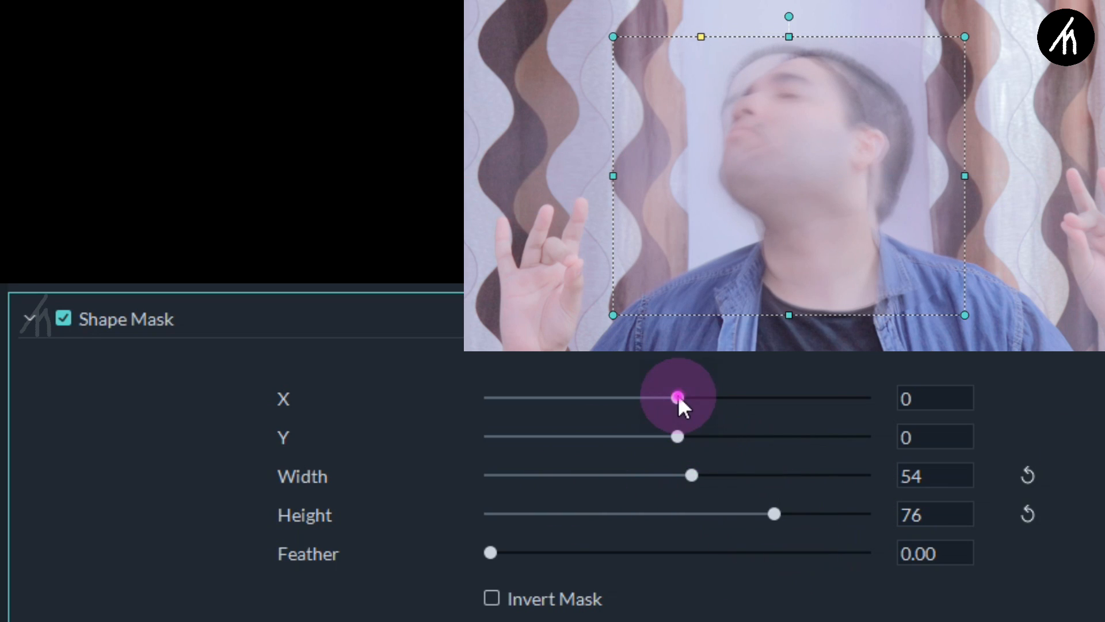
pyautogui.moveTo(679, 397); pyautogui.dragTo(689, 398)
pyautogui.click(677, 437)
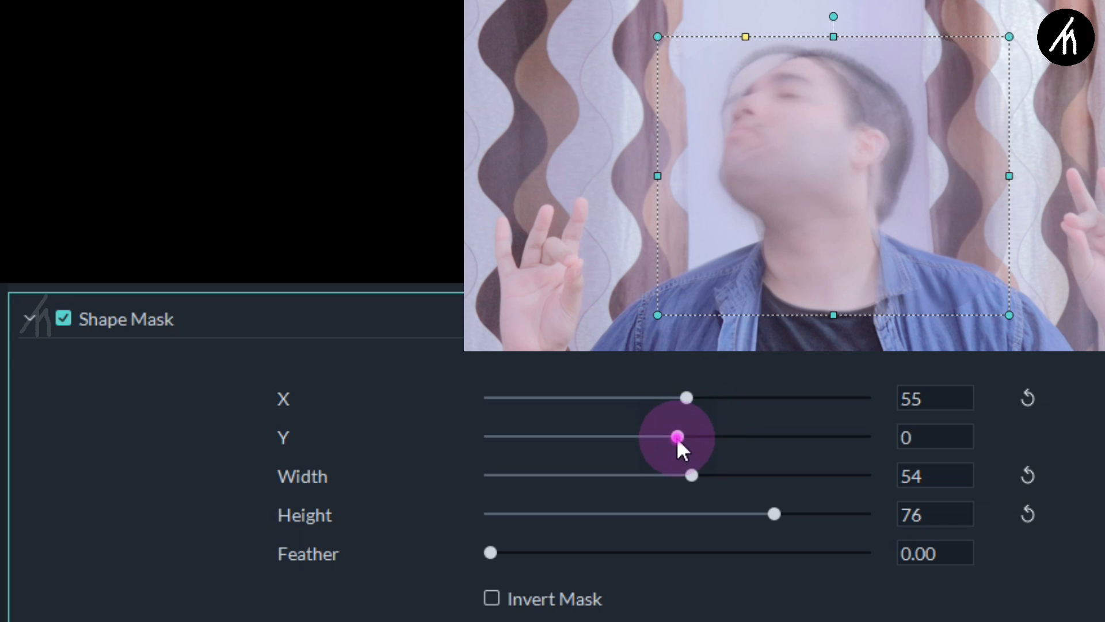
pyautogui.moveTo(677, 437); pyautogui.dragTo(680, 437)
pyautogui.moveTo(775, 513); pyautogui.dragTo(763, 515)
pyautogui.moveTo(686, 479); pyautogui.dragTo(681, 481)
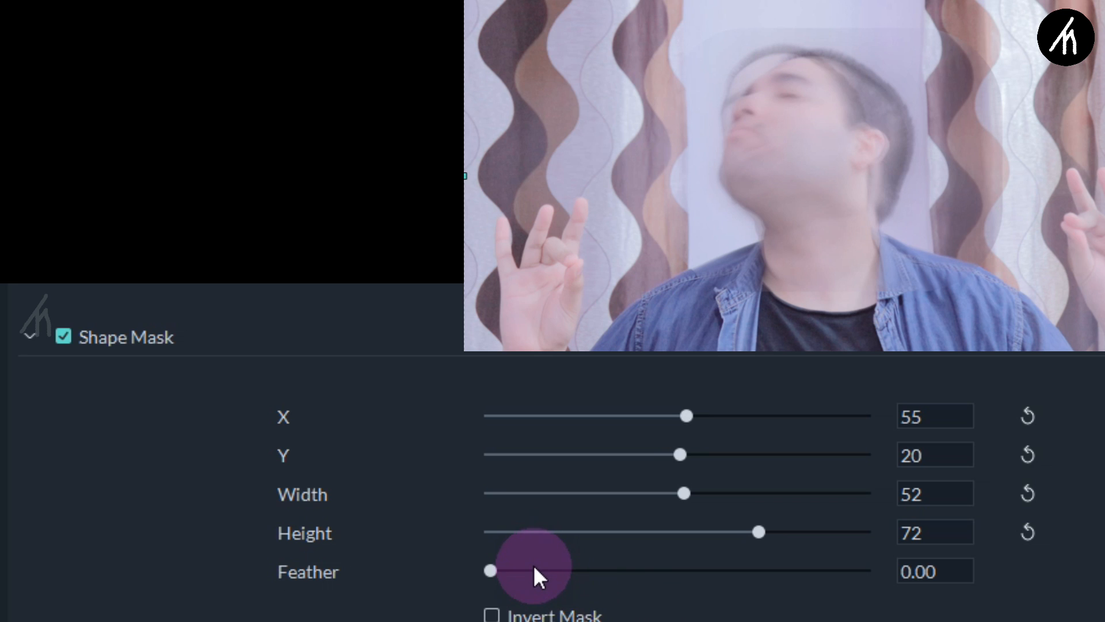
# - Set the Shape Mask's Feather to 30.69 and preview the masked effect from 00:00:09:12
pyautogui.click(578, 571)
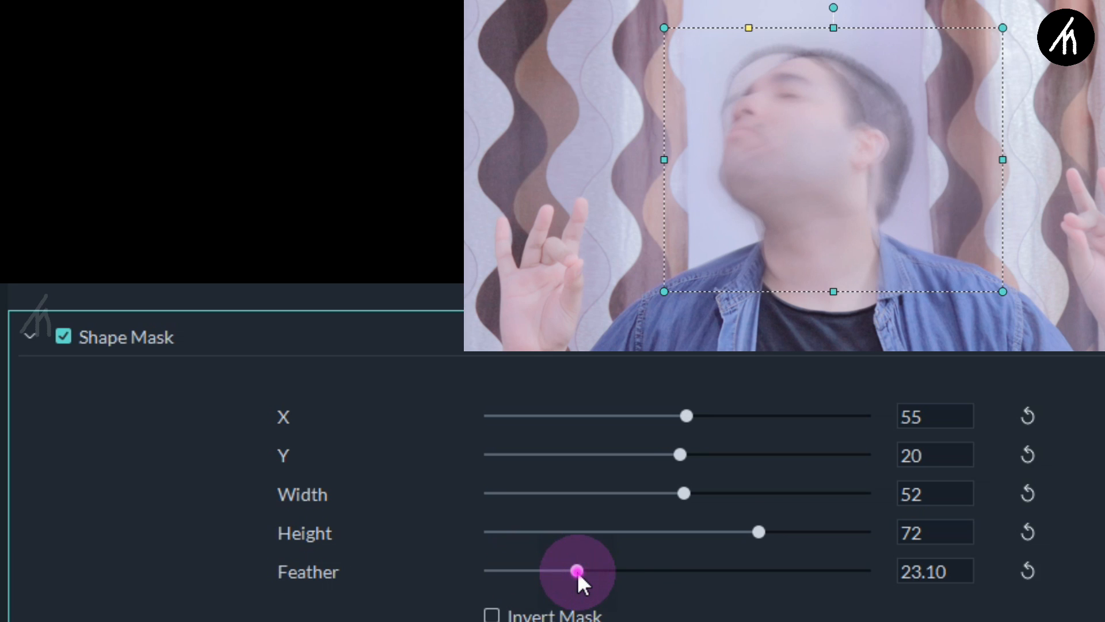
pyautogui.moveTo(578, 571); pyautogui.dragTo(602, 572)
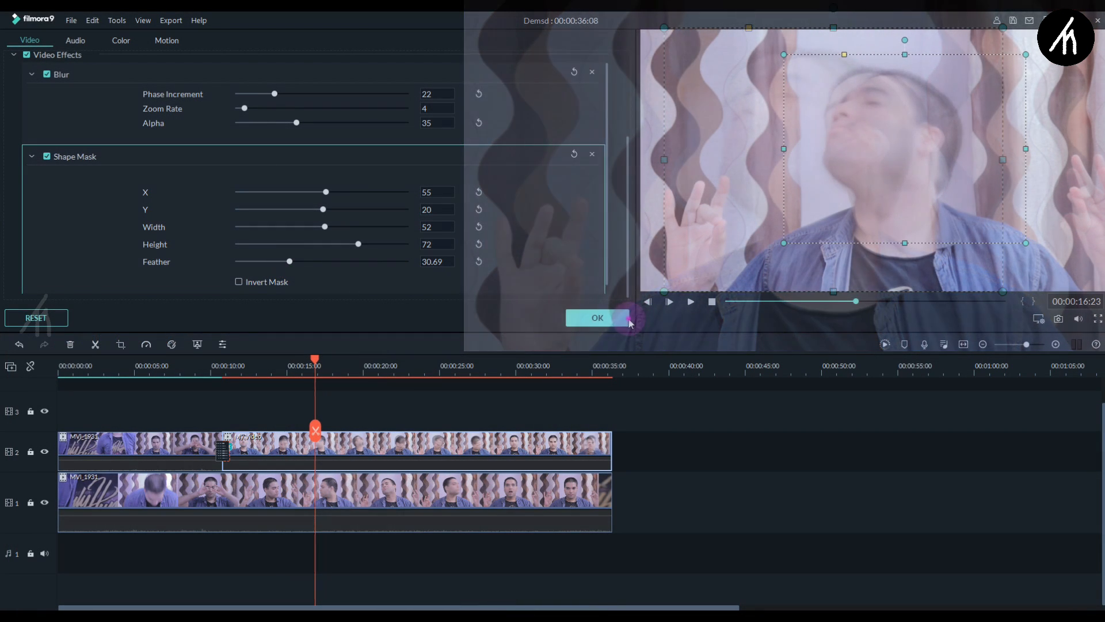
pyautogui.click(628, 317)
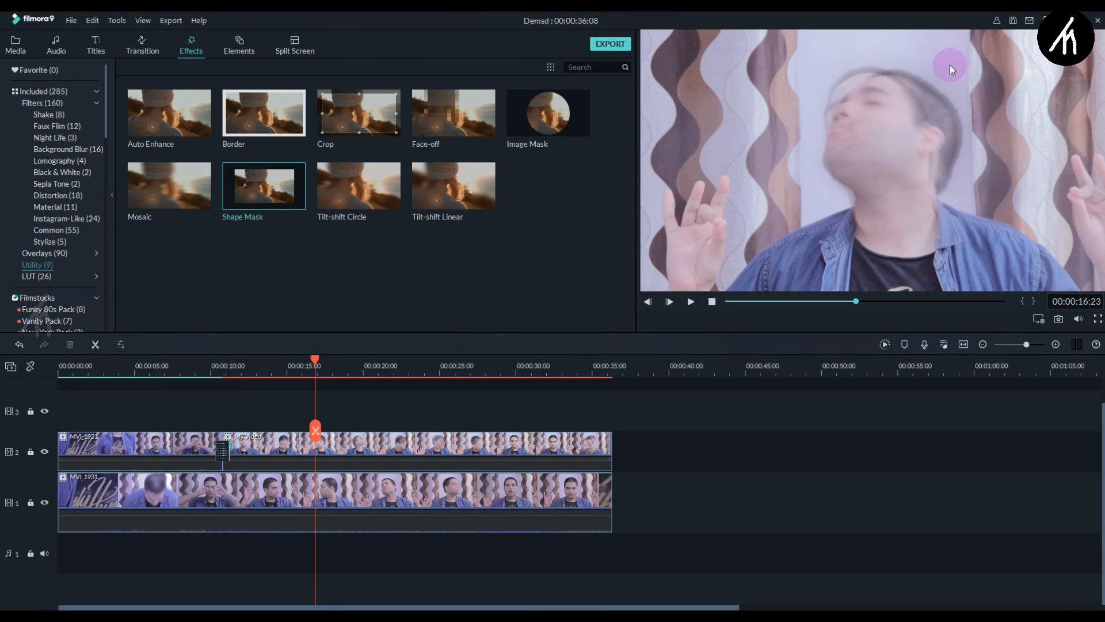
pyautogui.click(202, 366)
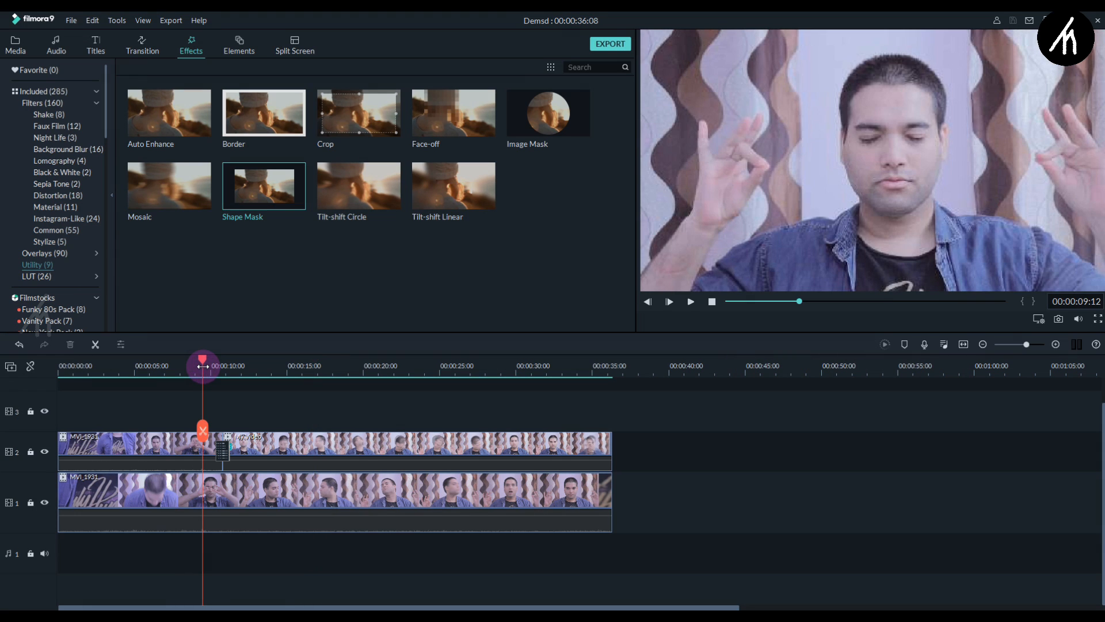
pyautogui.press('space')
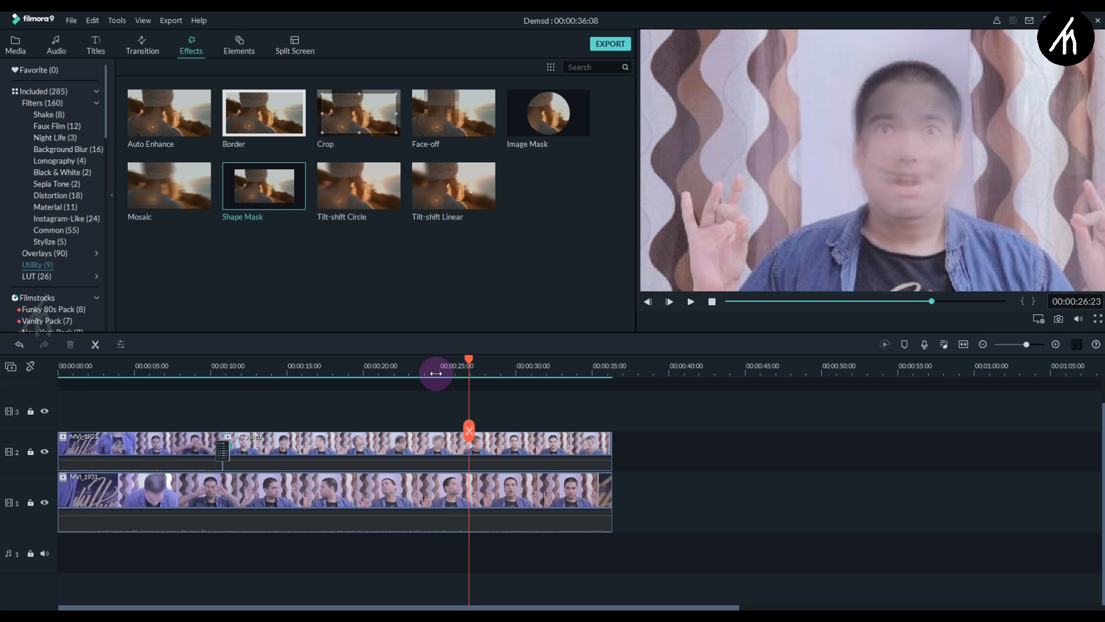
# - Split My Video on track 2 at 00:00:26:23, delete the part after the cut, and preview the ending
pyautogui.click(469, 429)
pyautogui.press('Delete')
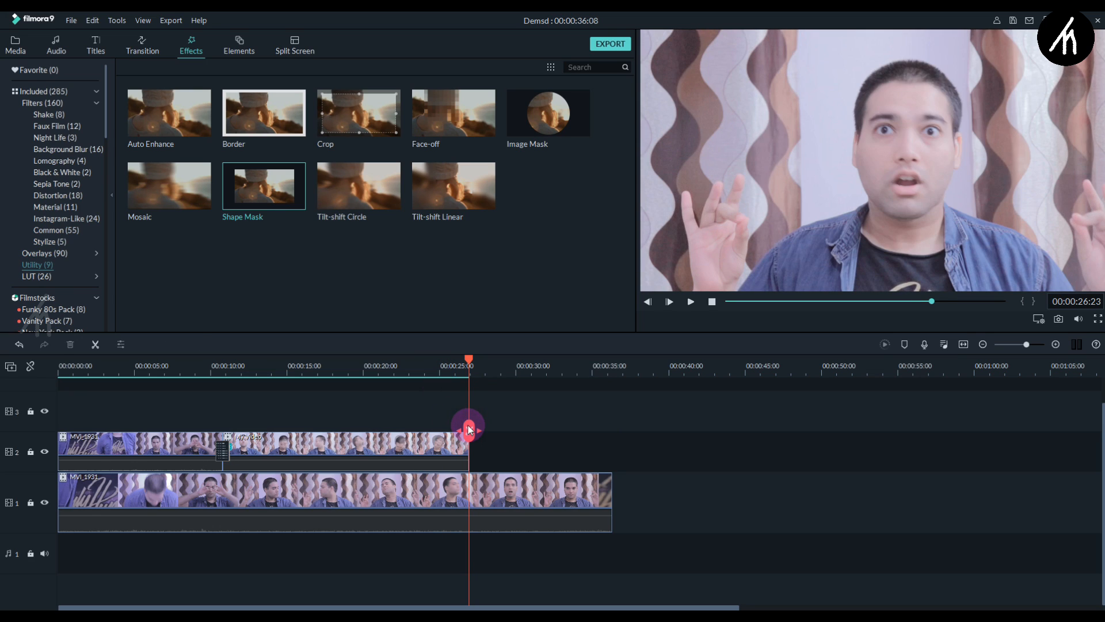
pyautogui.press('space')
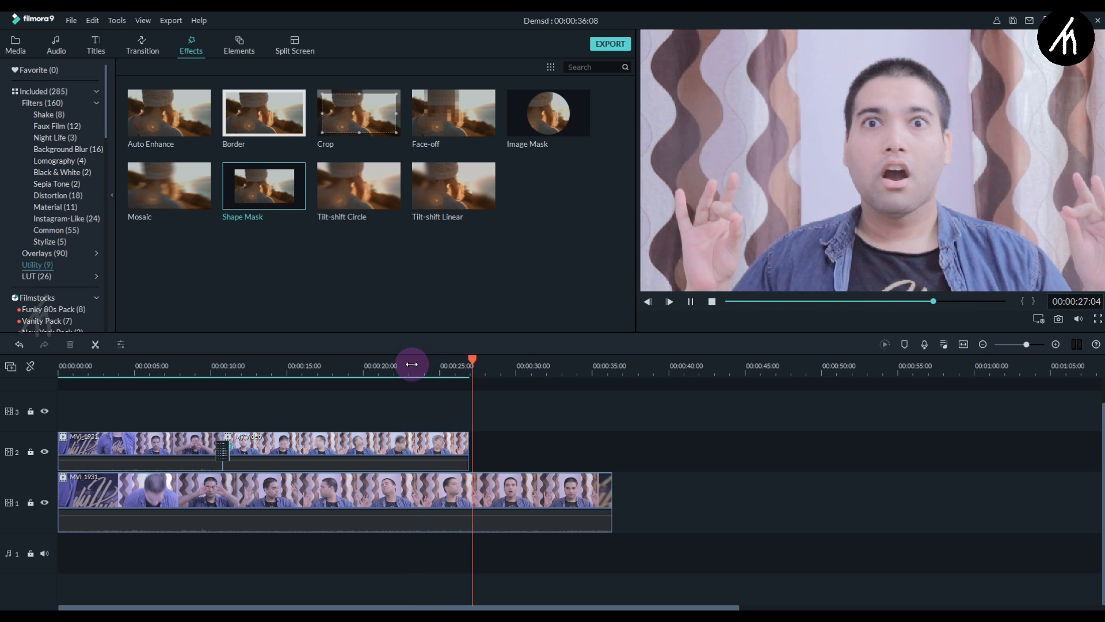
pyautogui.press('space')
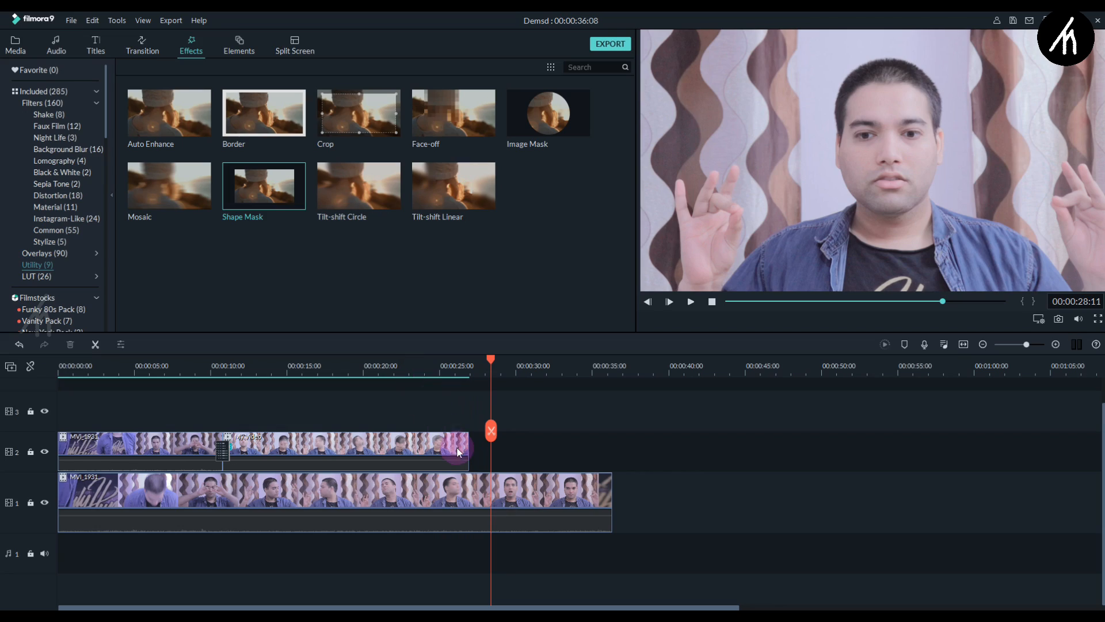
pyautogui.click(468, 447)
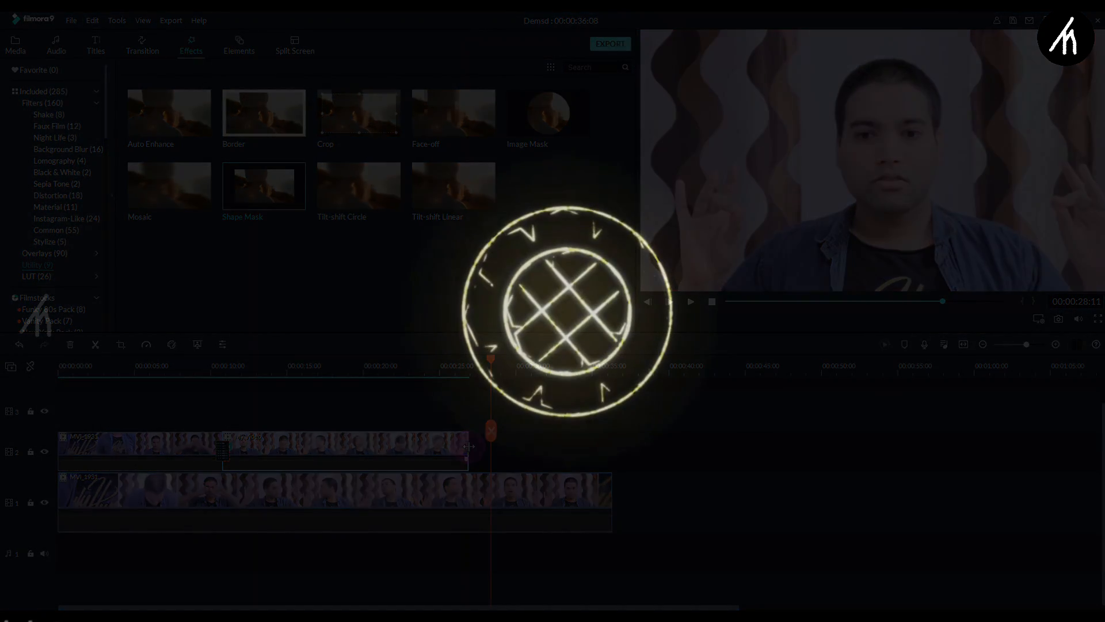